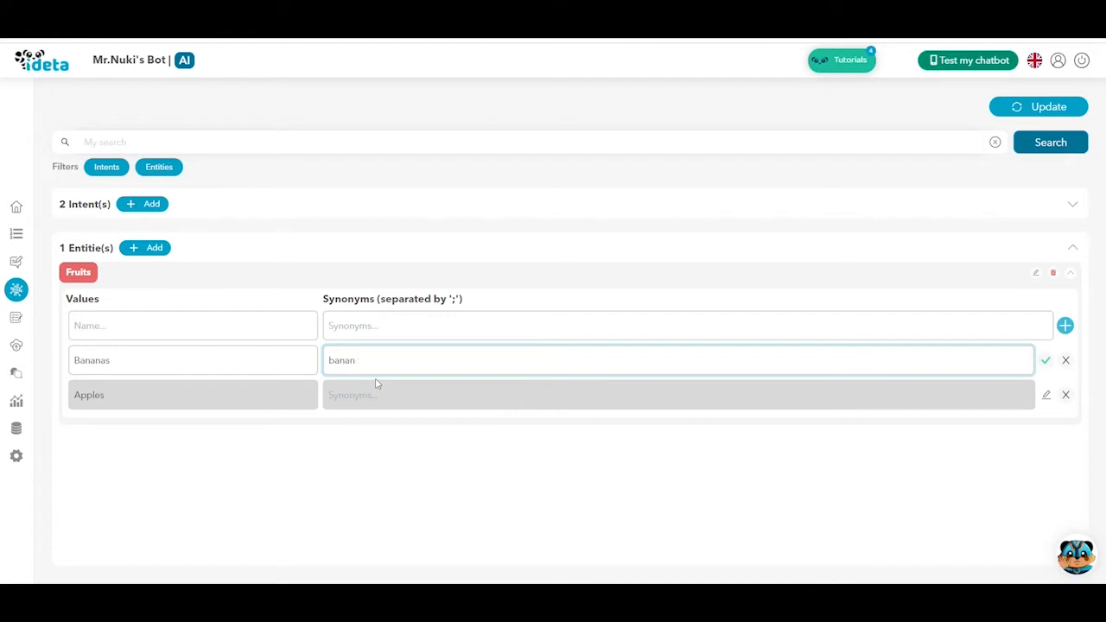
Save "banana" as the synonym for Bananas and add "apple" as the synonym for Apples in the Fruits entity
click(1045, 360)
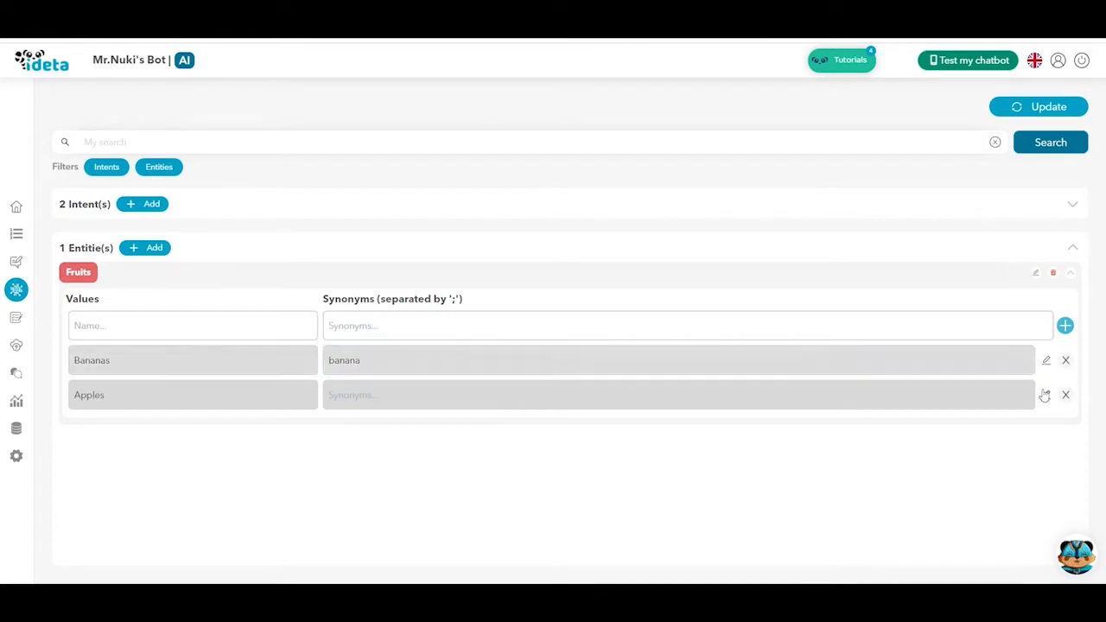
click(1045, 395)
text(apple)
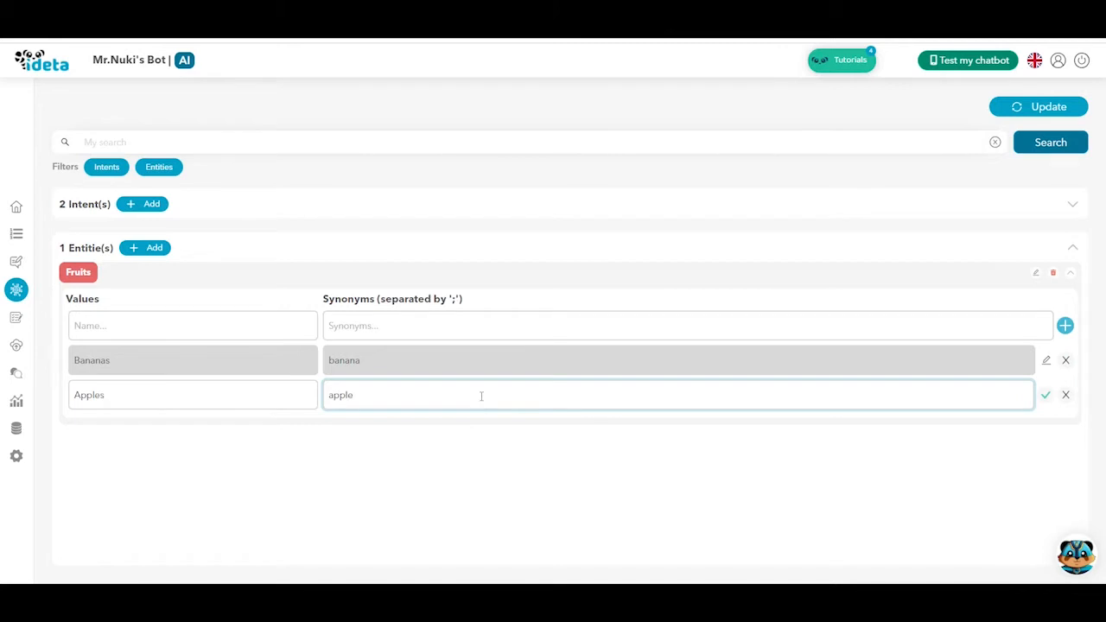
click(1046, 395)
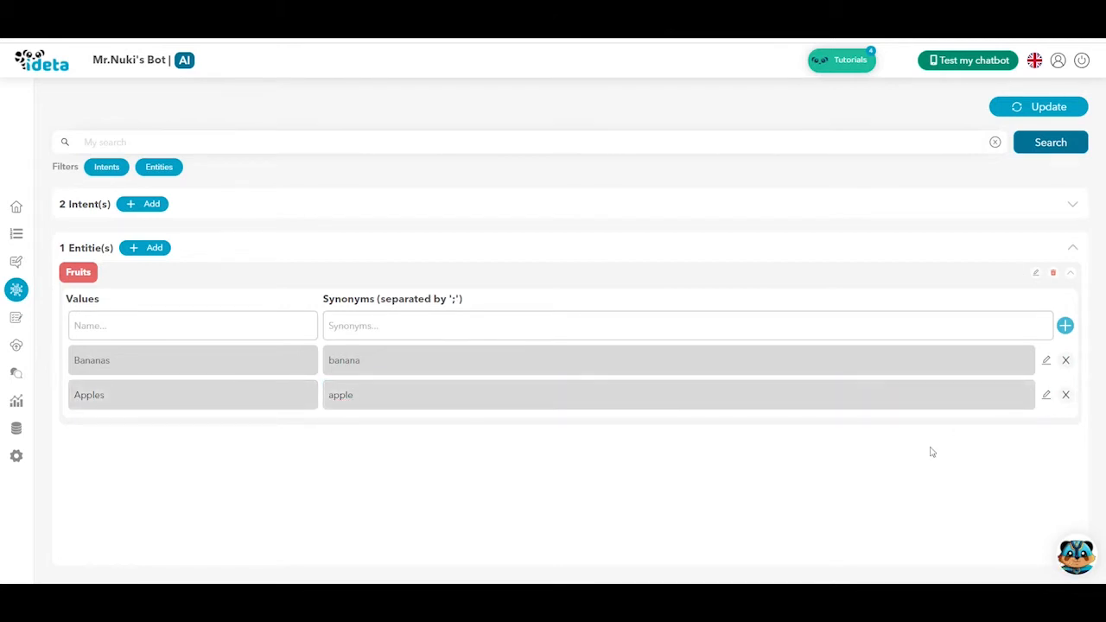
Tag the word "apple" in the Buying Food example "I want to buy an apple" with the Fruits entity
click(292, 207)
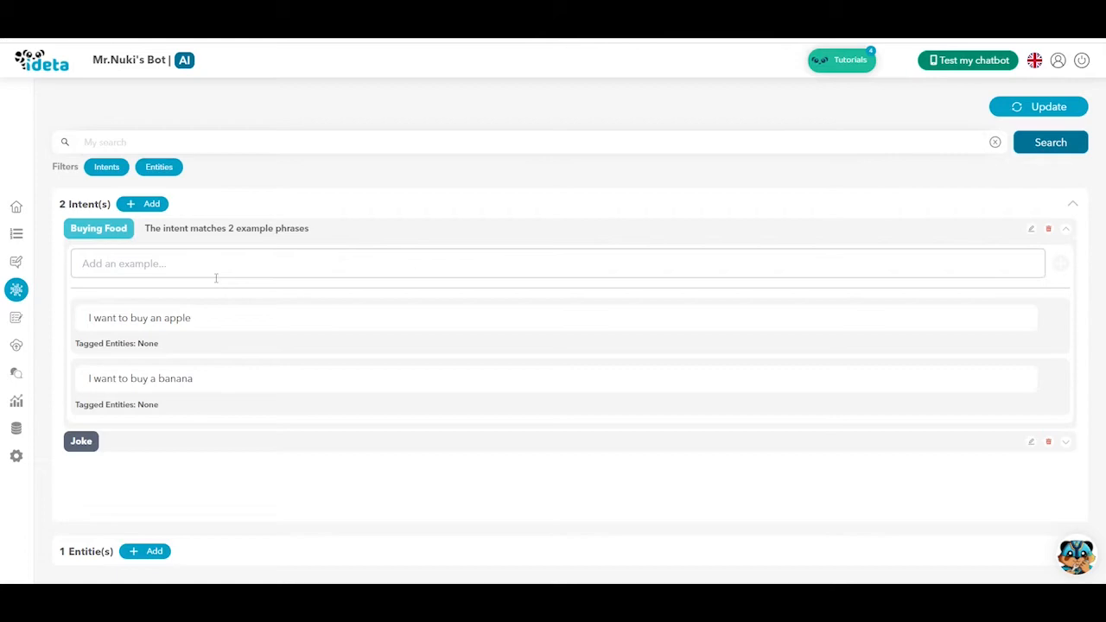
double_click(151, 319)
click(190, 347)
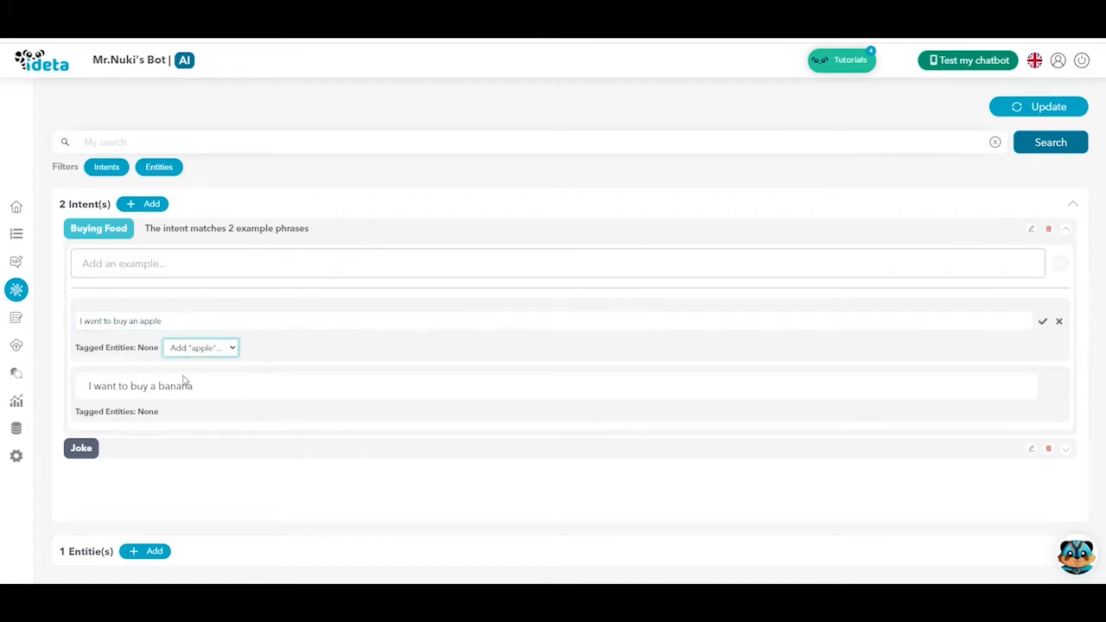
click(182, 379)
Tag "banana" in the example "I want to buy a banana" with the Fruits entity and update the AI
click(198, 389)
drag(162, 391, 134, 391)
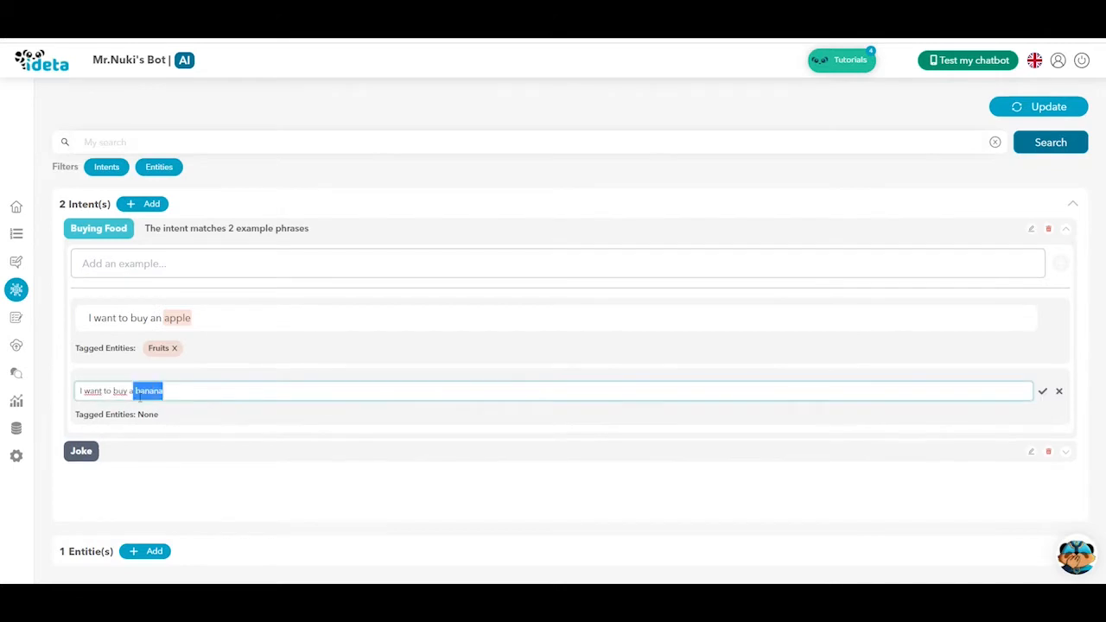
click(185, 421)
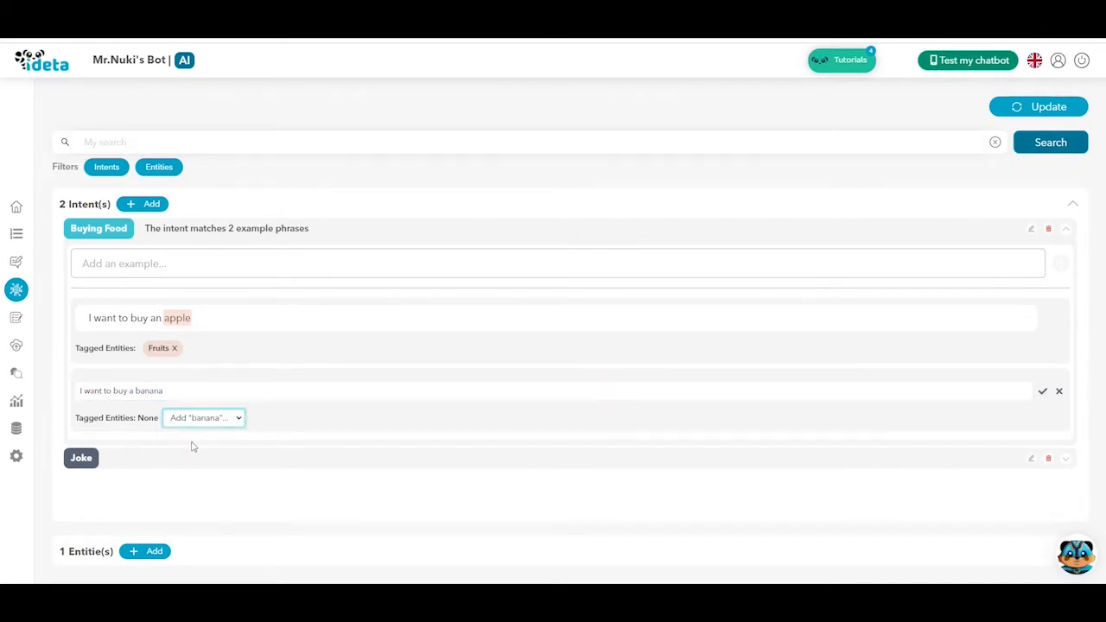
click(193, 446)
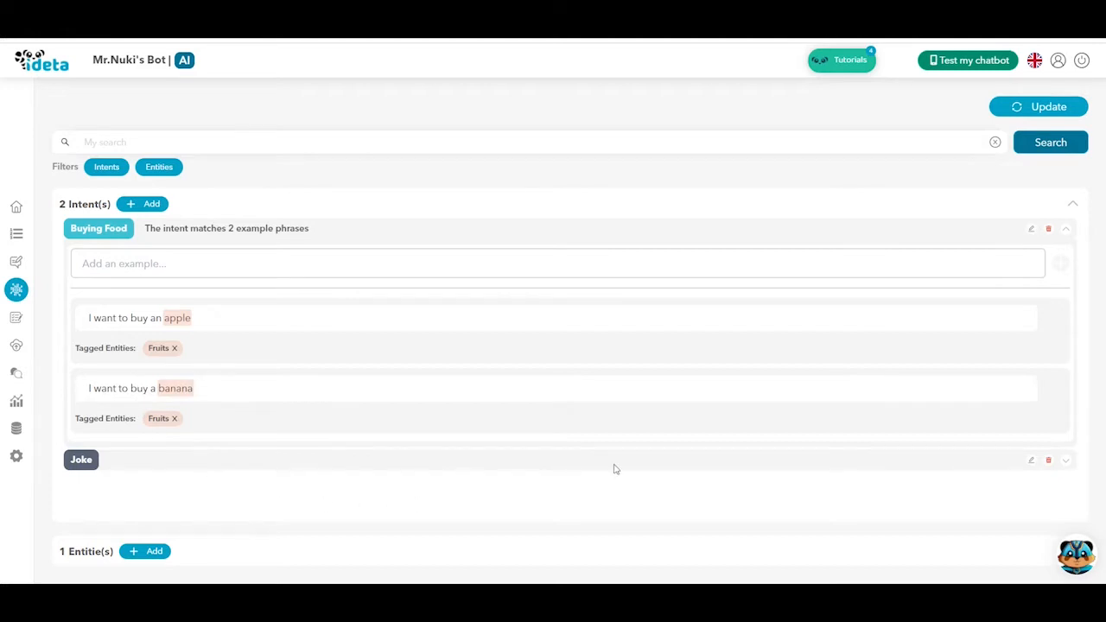
click(1047, 107)
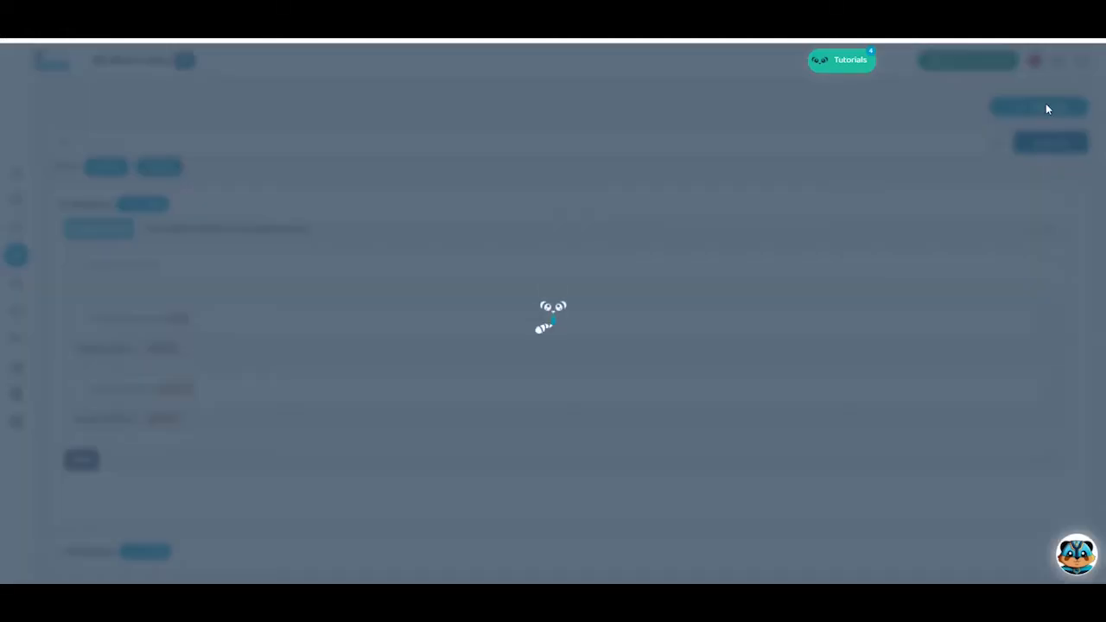
click(591, 381)
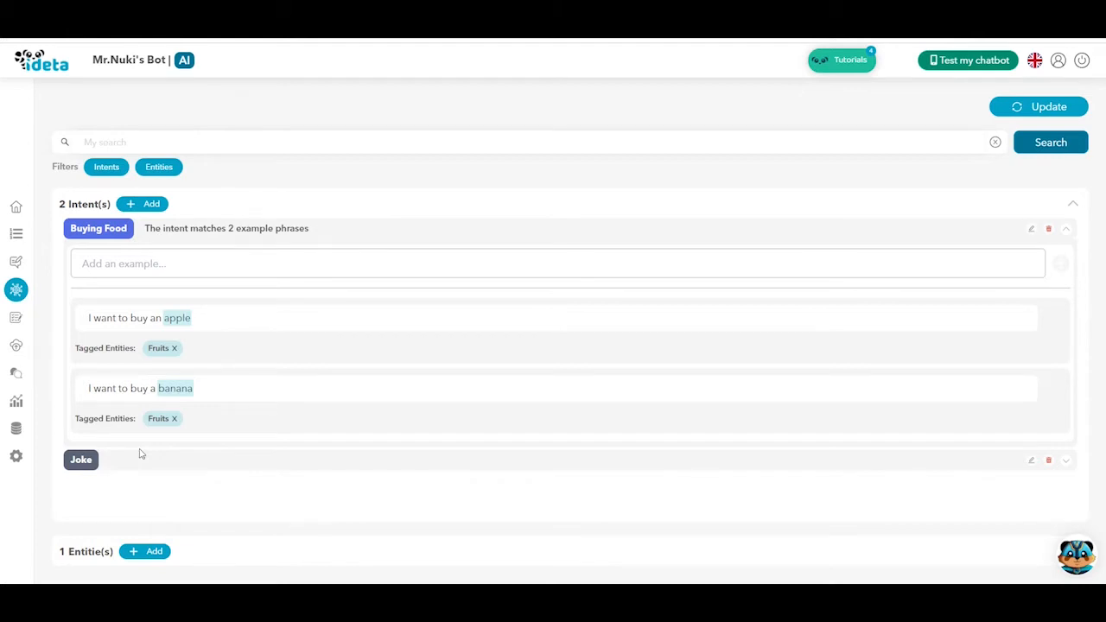
Enable storing NLP values in the bot's AI usage settings and choose Fruits for entities storage
click(16, 455)
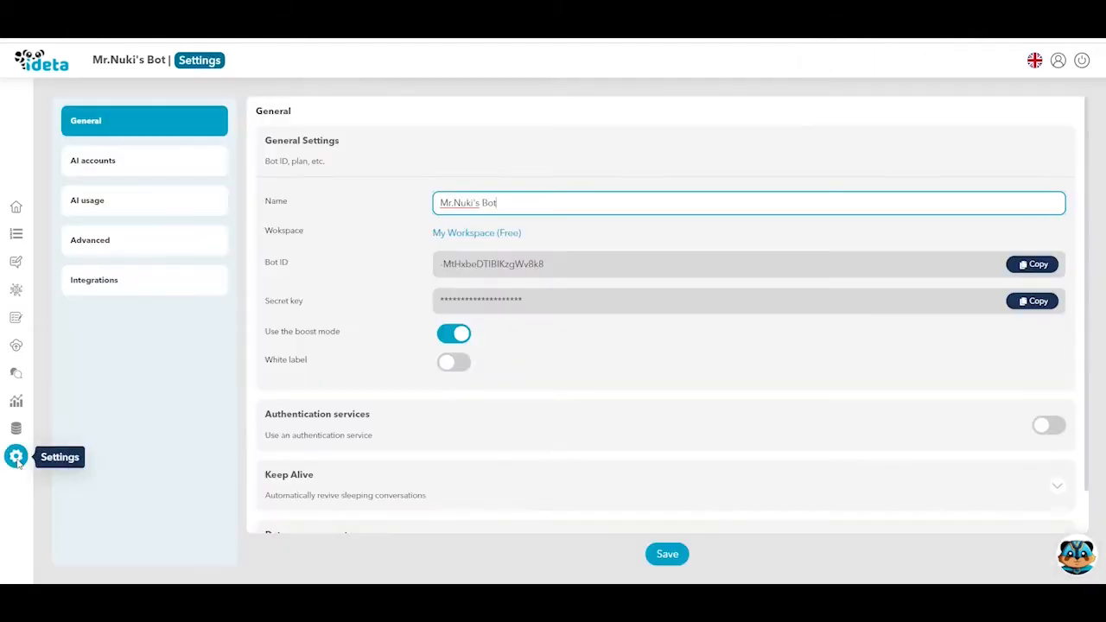
click(136, 209)
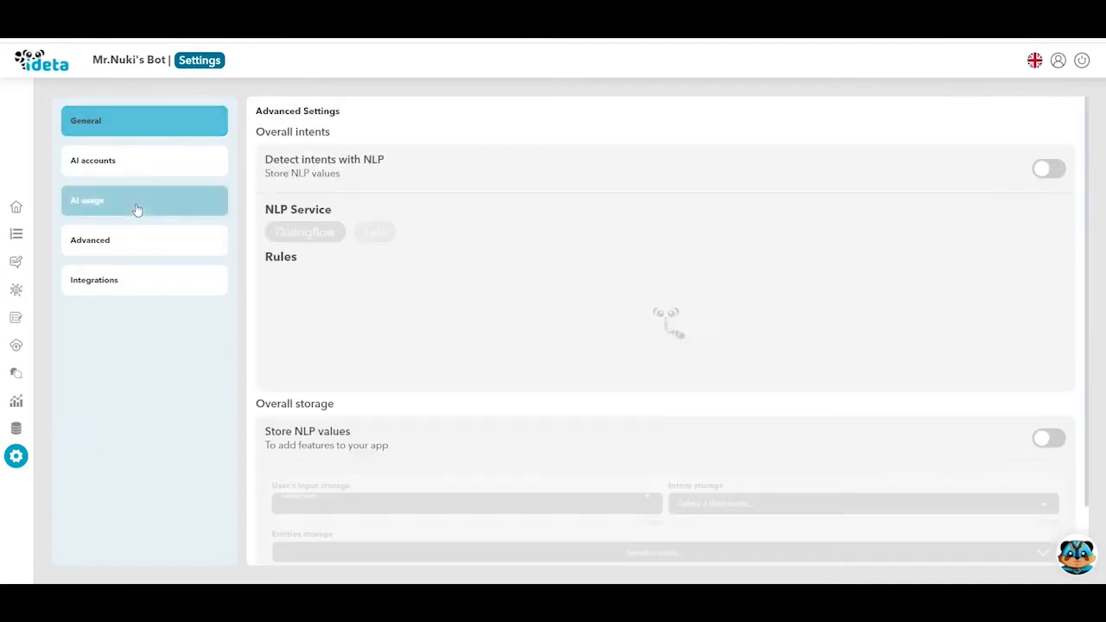
scroll(1038, 391, down, 1)
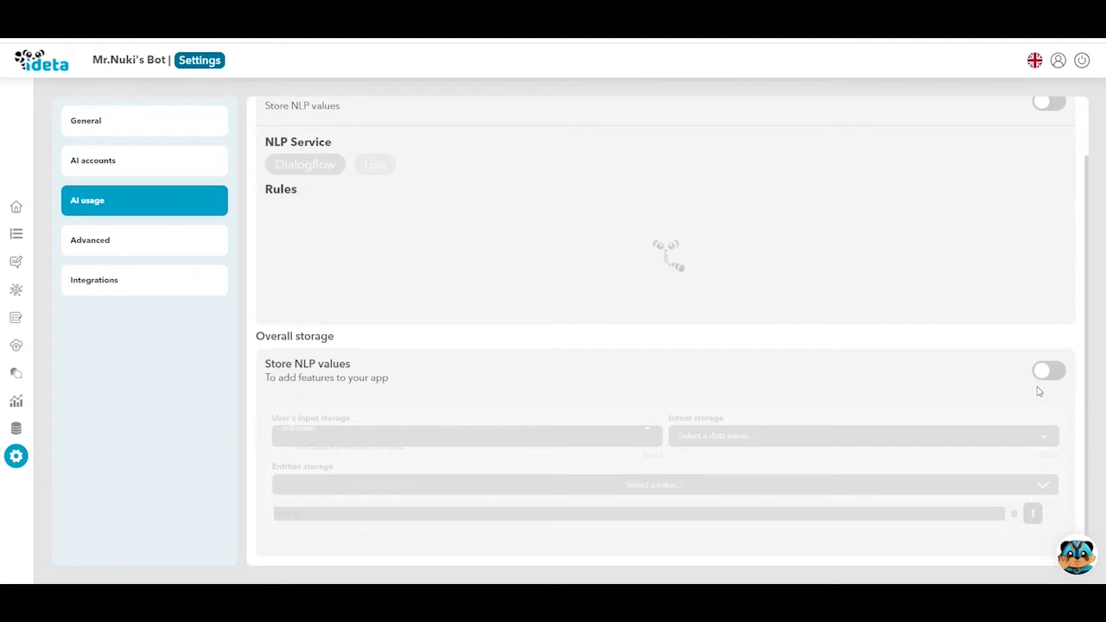
click(1047, 371)
click(646, 486)
click(416, 513)
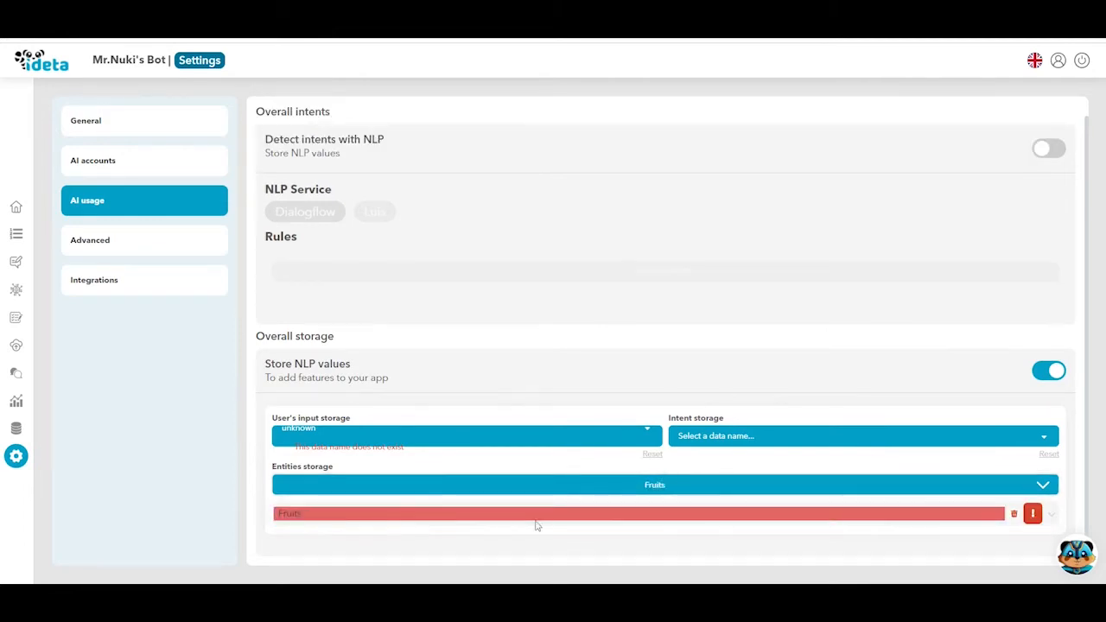
Create a conversation text key named entity_name and assign it as the Name storage of the Fruits entity
click(922, 515)
scroll(545, 493, down, 1)
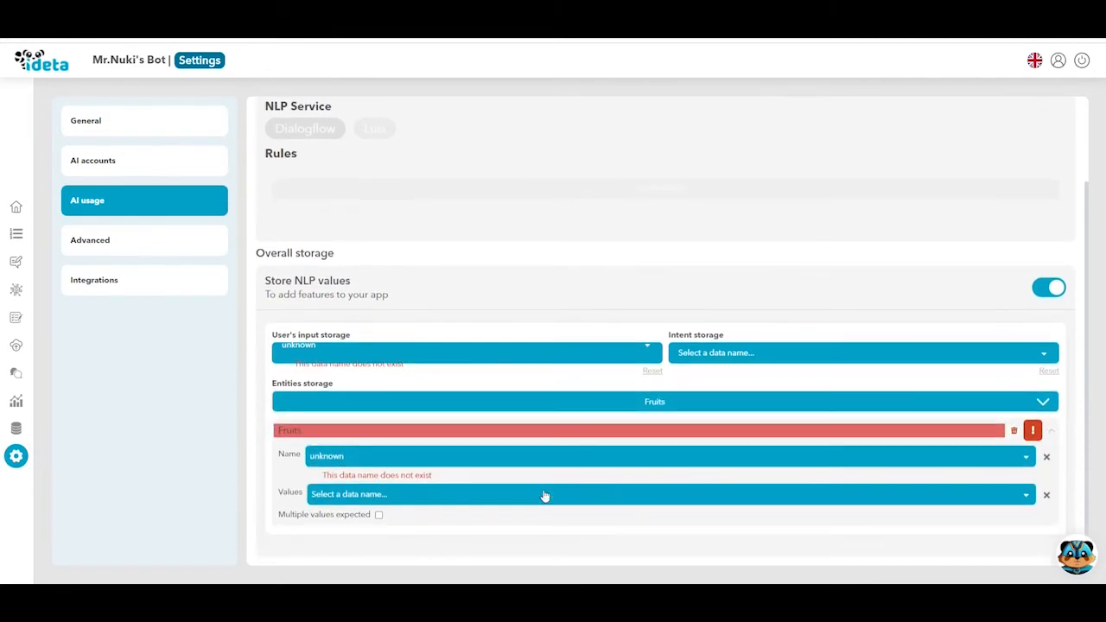
click(417, 467)
click(450, 217)
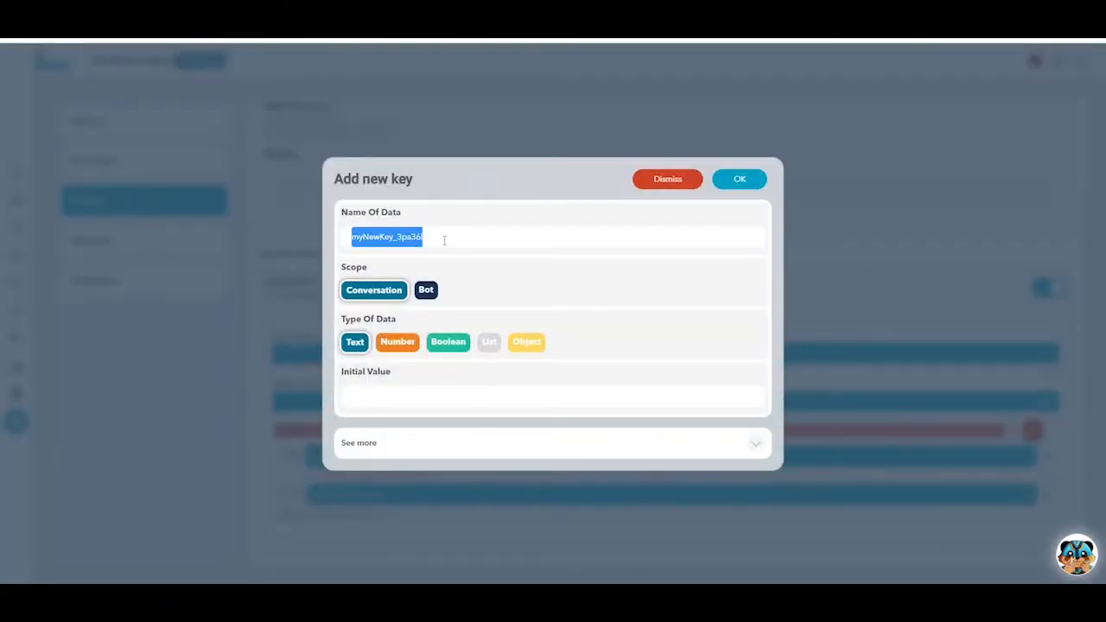
text(entity_name)
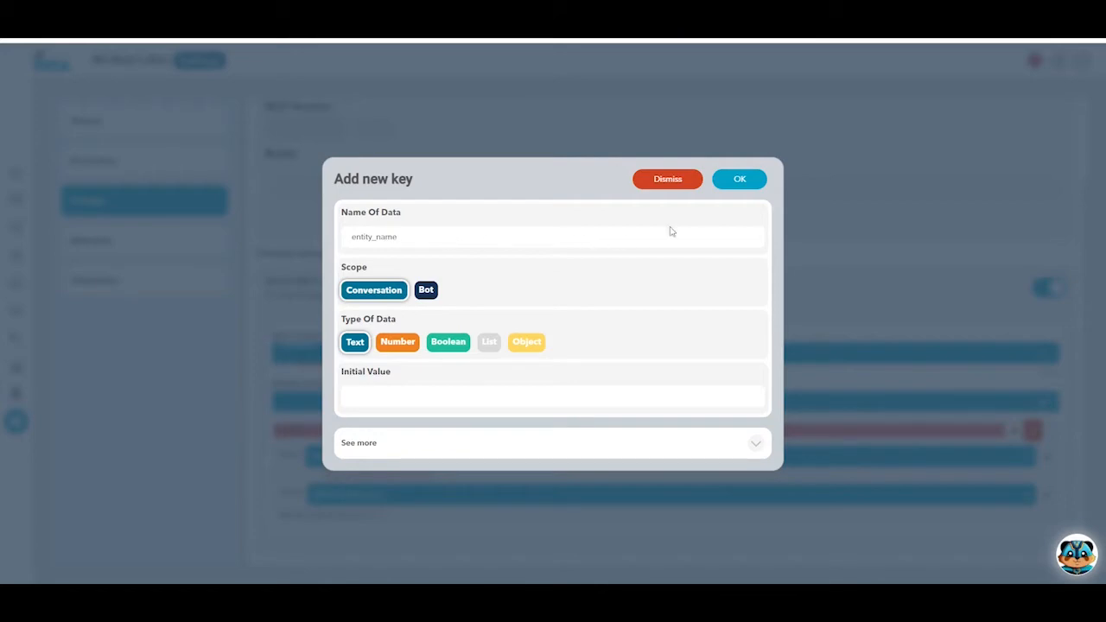
click(750, 179)
click(564, 372)
Create a conversation text key named entity_value and assign it as the Values storage of the Fruits entity
click(513, 496)
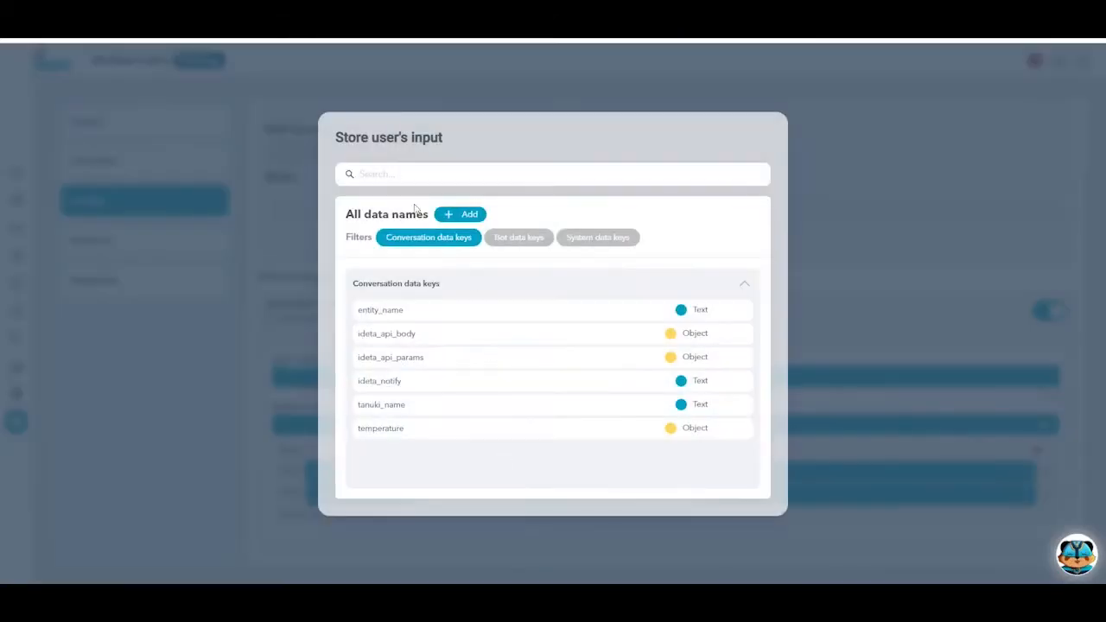
click(459, 213)
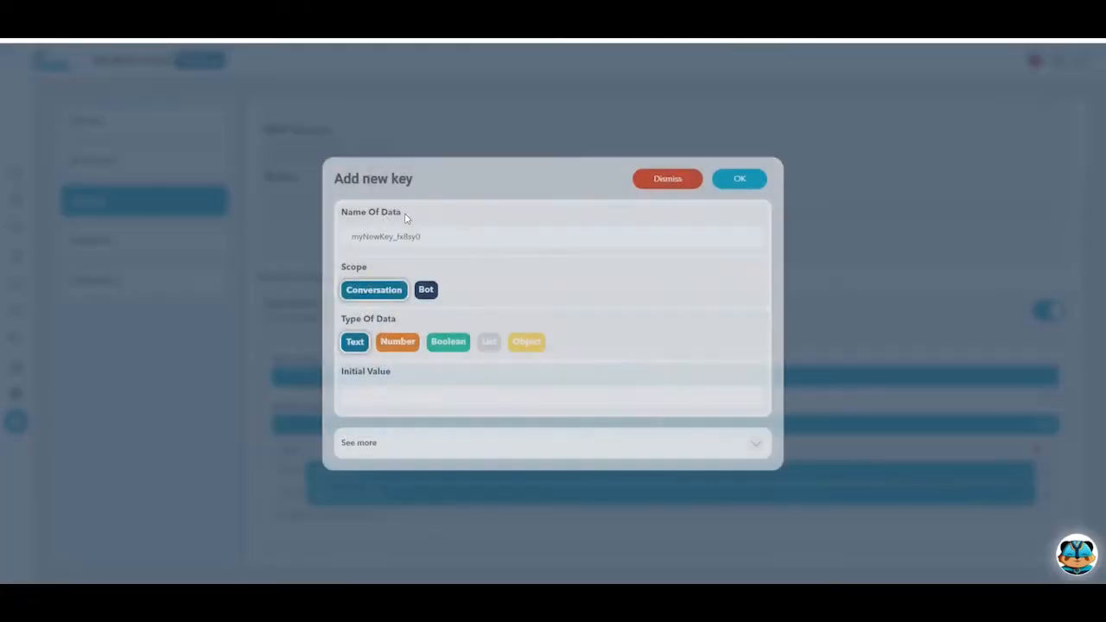
text(entity_value)
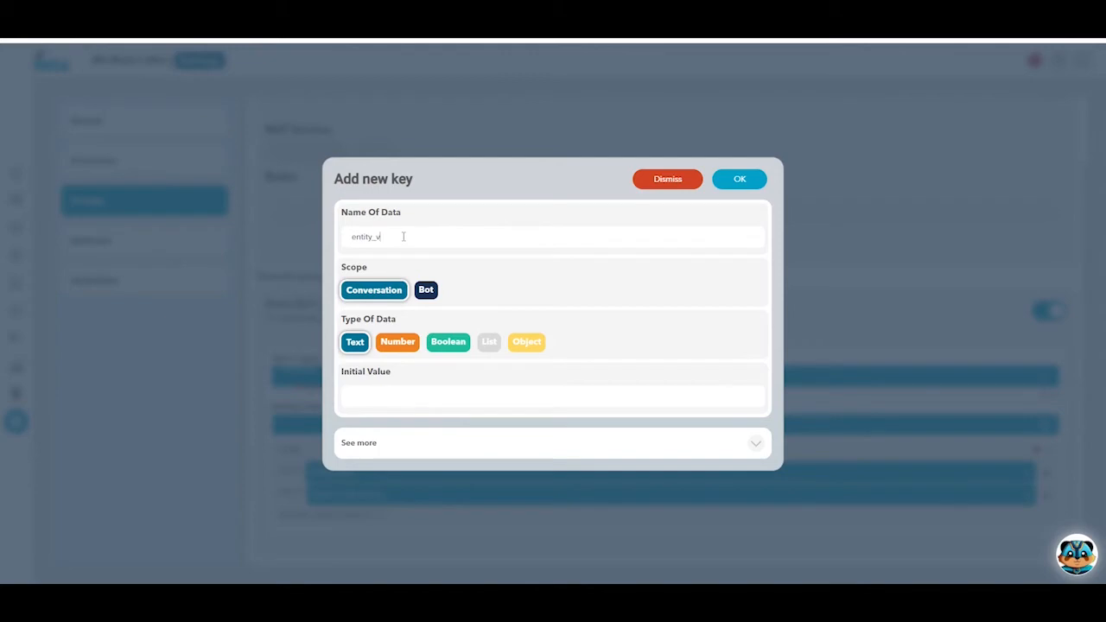
click(739, 179)
click(557, 372)
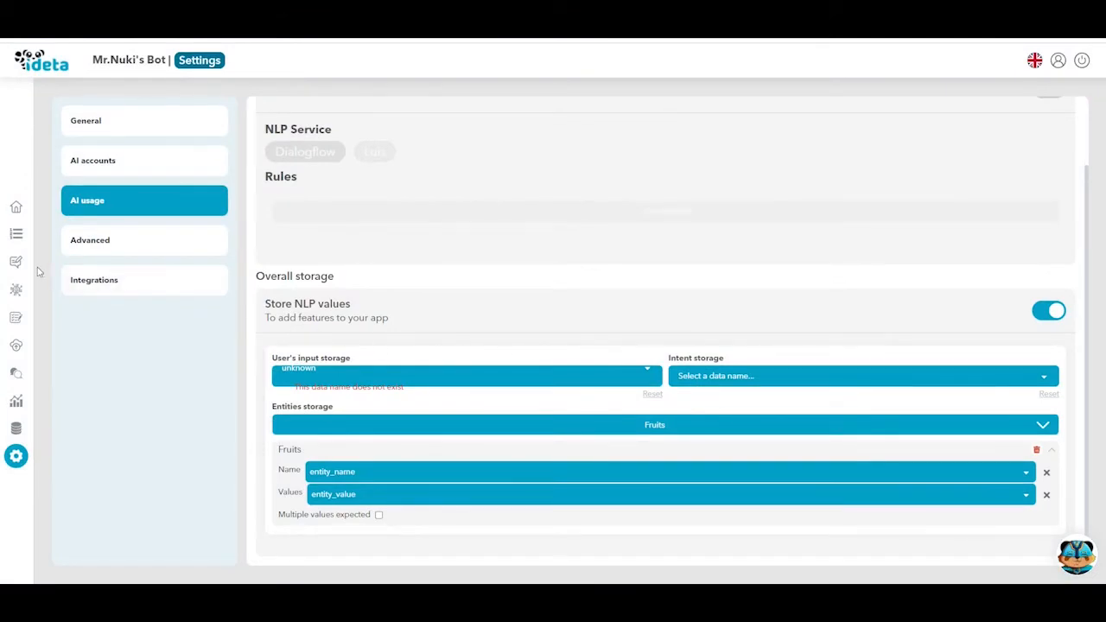
Create a new bubble named Fruits with the Text template in the bot's bubble editor
click(15, 261)
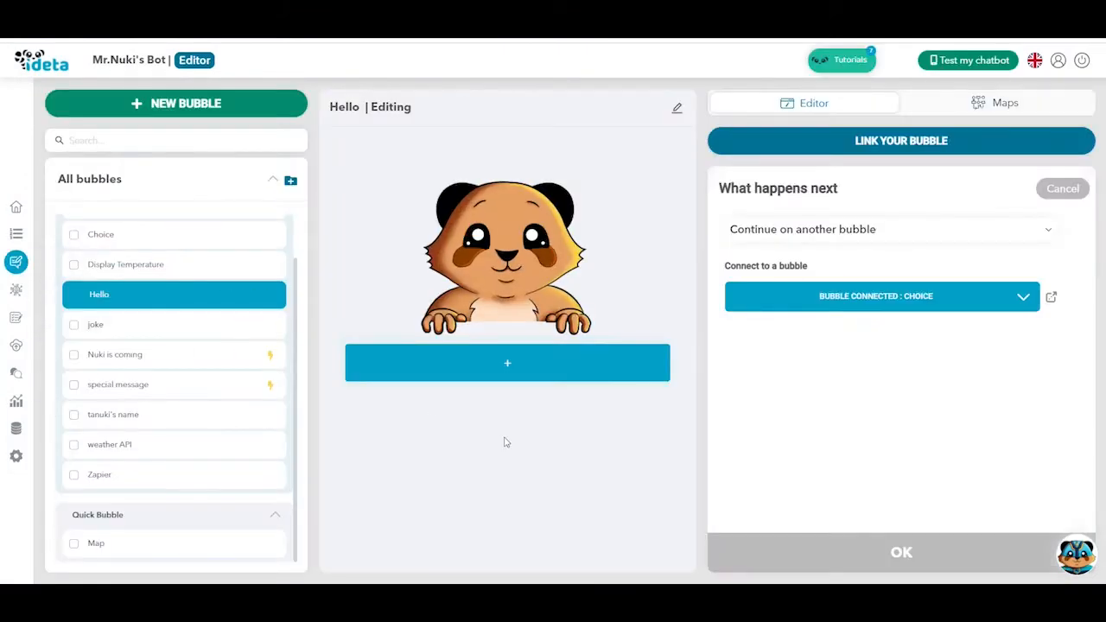
click(177, 103)
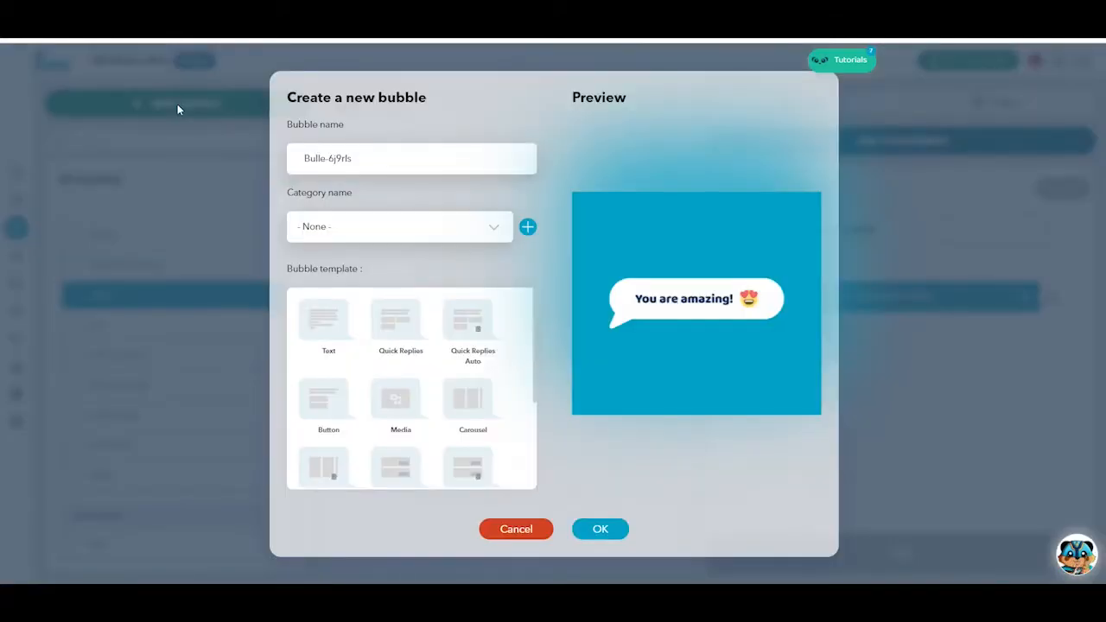
triple_click(377, 160)
text(Fruits)
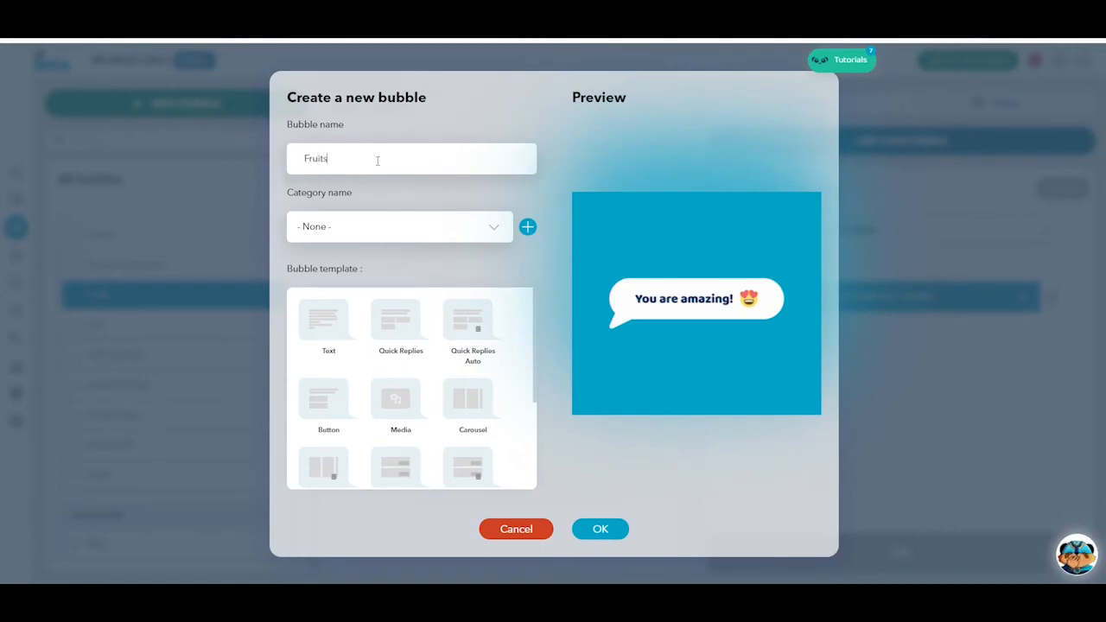
click(323, 319)
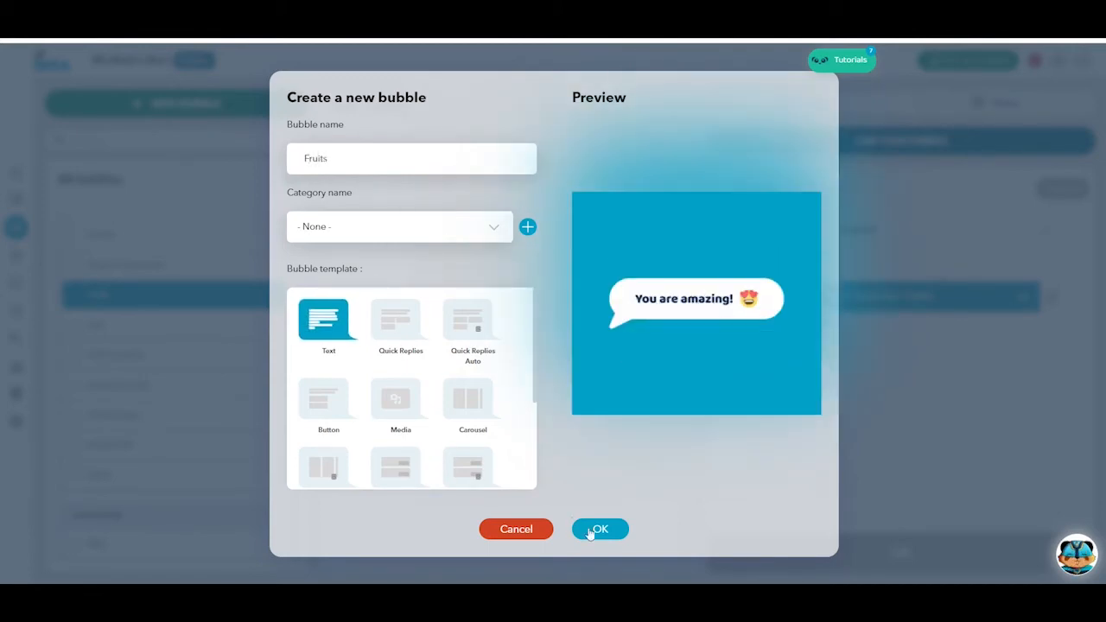
click(602, 530)
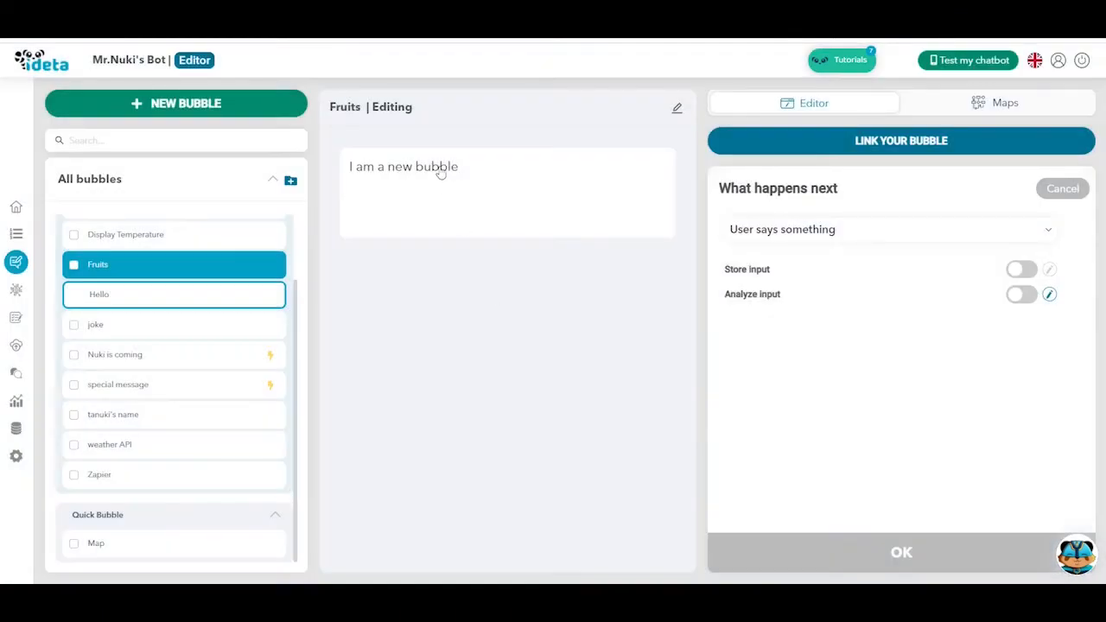
Set the Fruits bubble text to "Oh! You want to eat a" followed by the entity_value data key
triple_click(756, 235)
text(Oh! Yo)
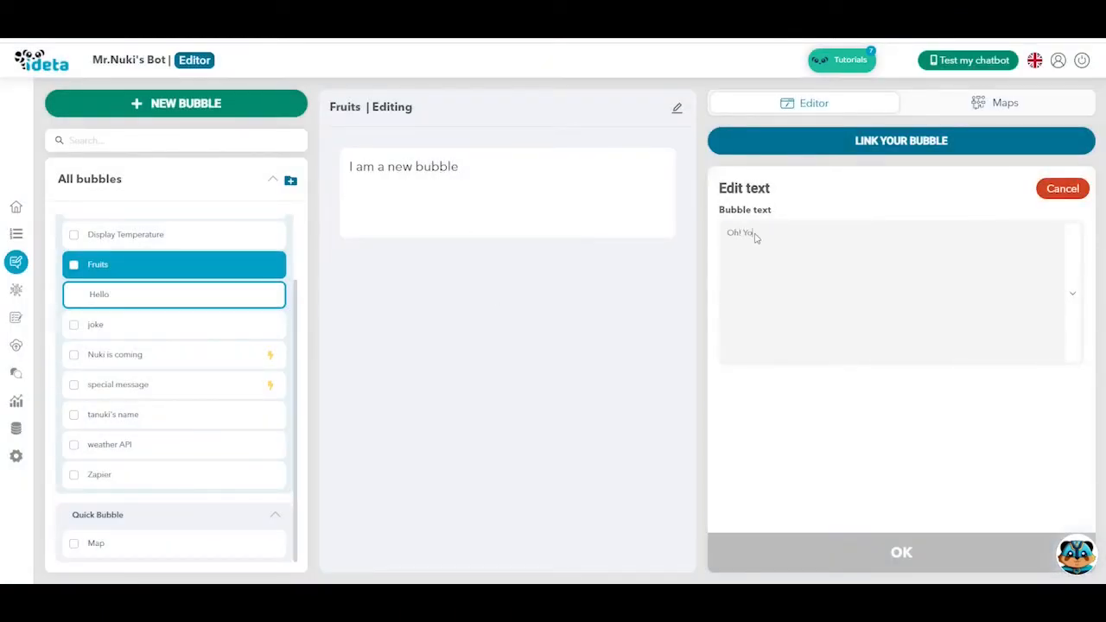
text(u want to eat a)
click(1074, 295)
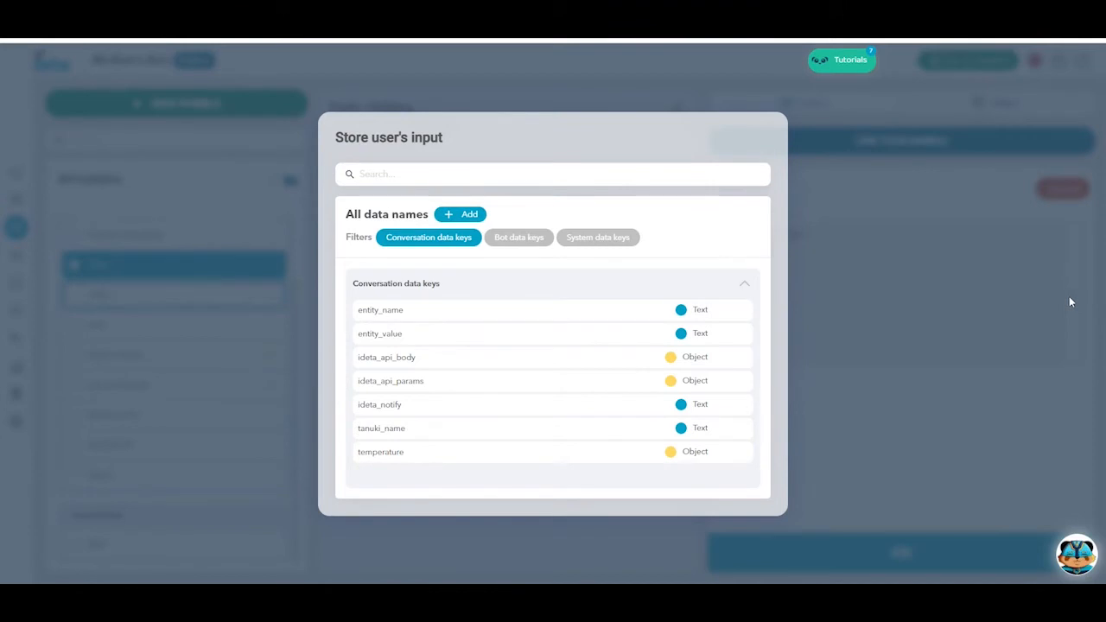
click(625, 335)
click(909, 552)
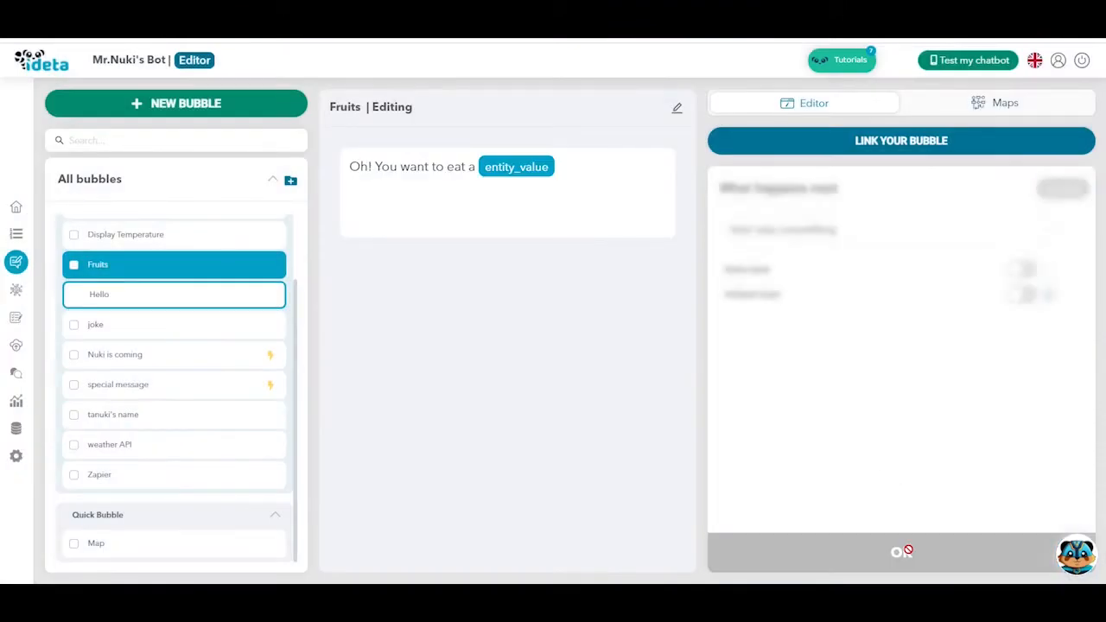
Make the Fruits bubble continue on a new bubble named Entity detection that uses the Comparisons template
click(891, 235)
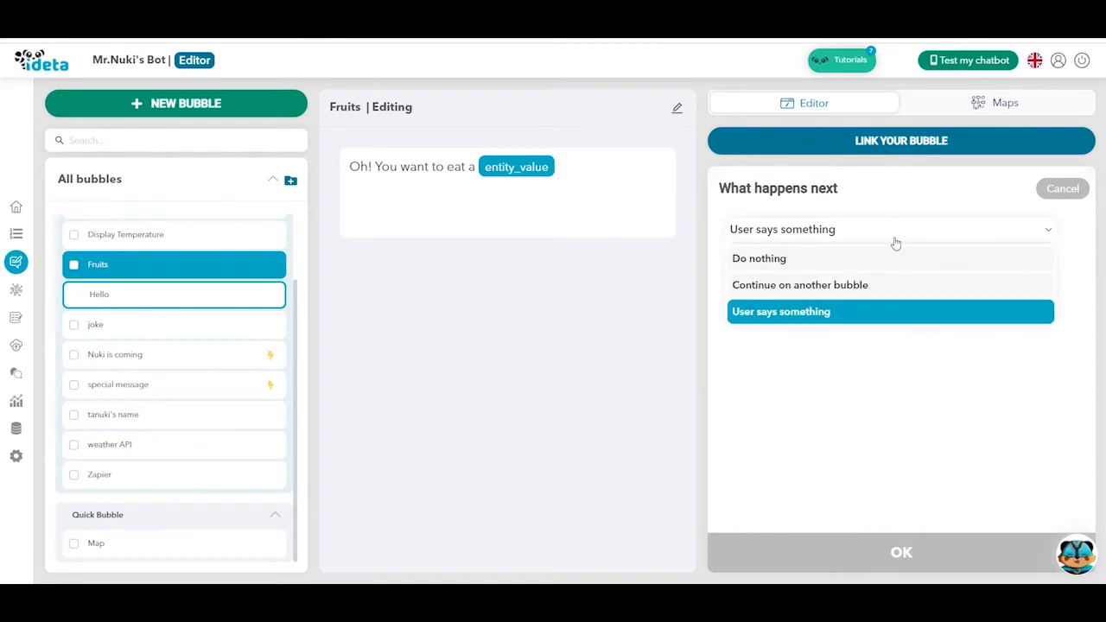
click(884, 288)
click(882, 295)
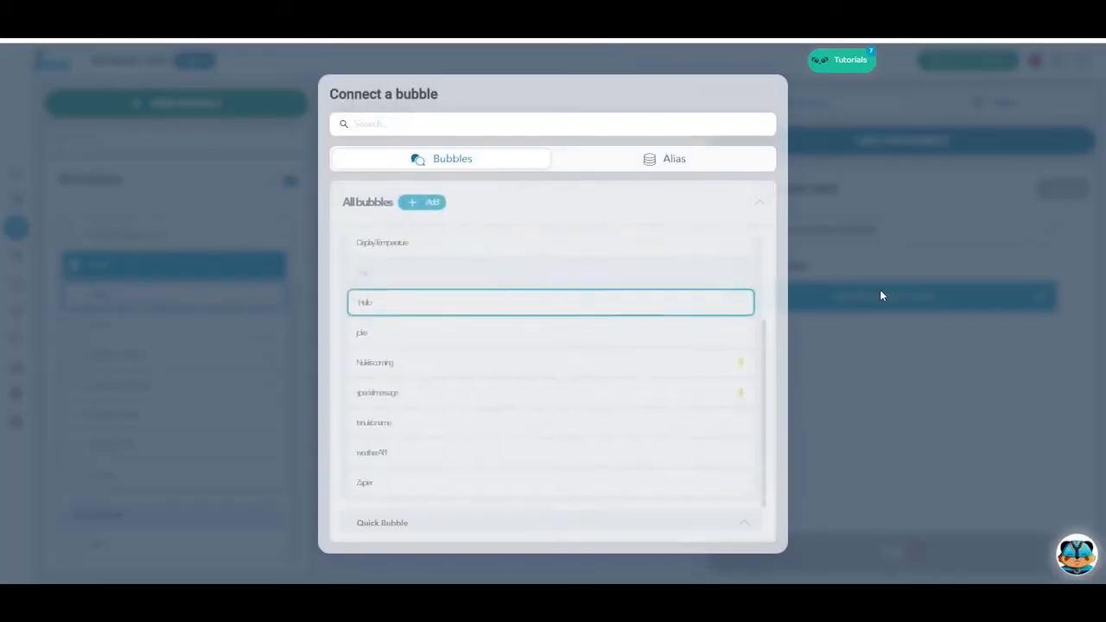
click(449, 203)
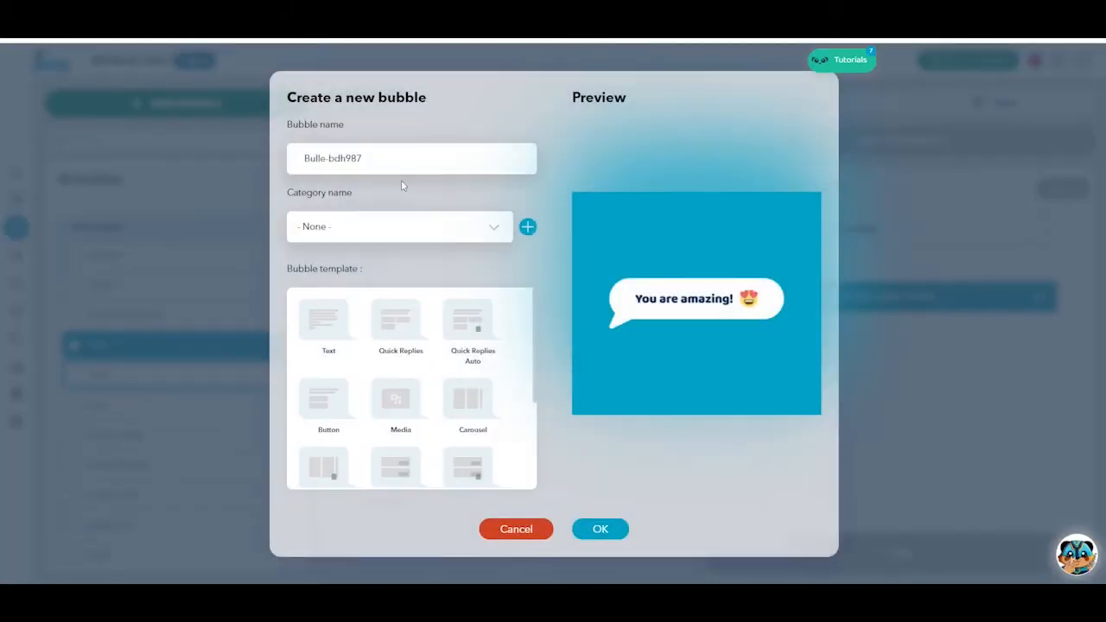
double_click(392, 168)
key(ctrl+a)
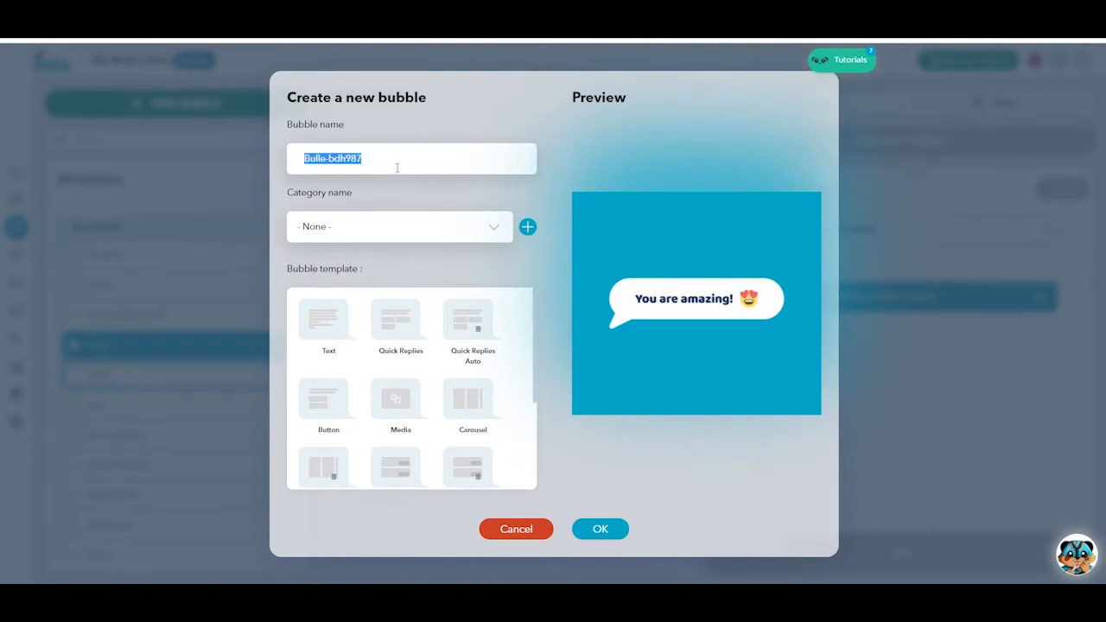
text(Entity )
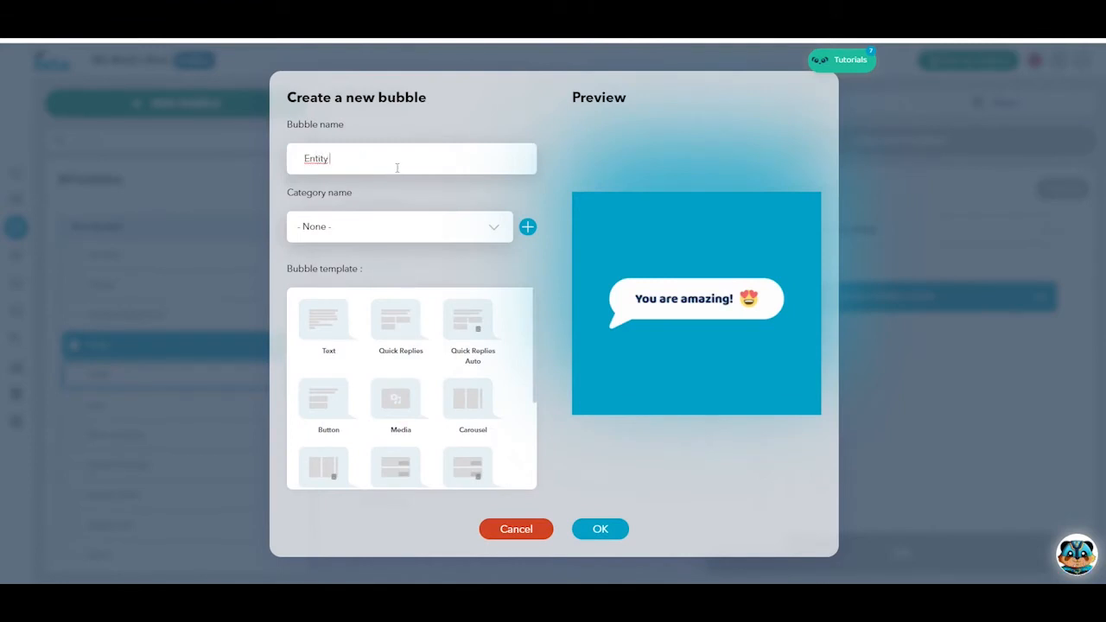
text(detection)
scroll(412, 397, down, 3)
click(412, 394)
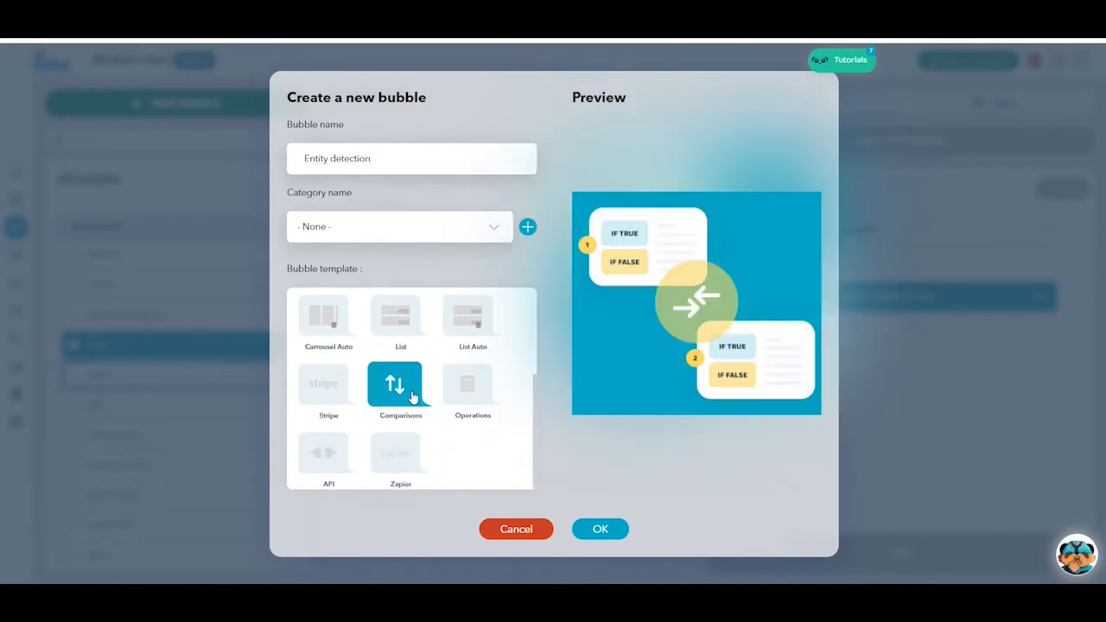
click(597, 529)
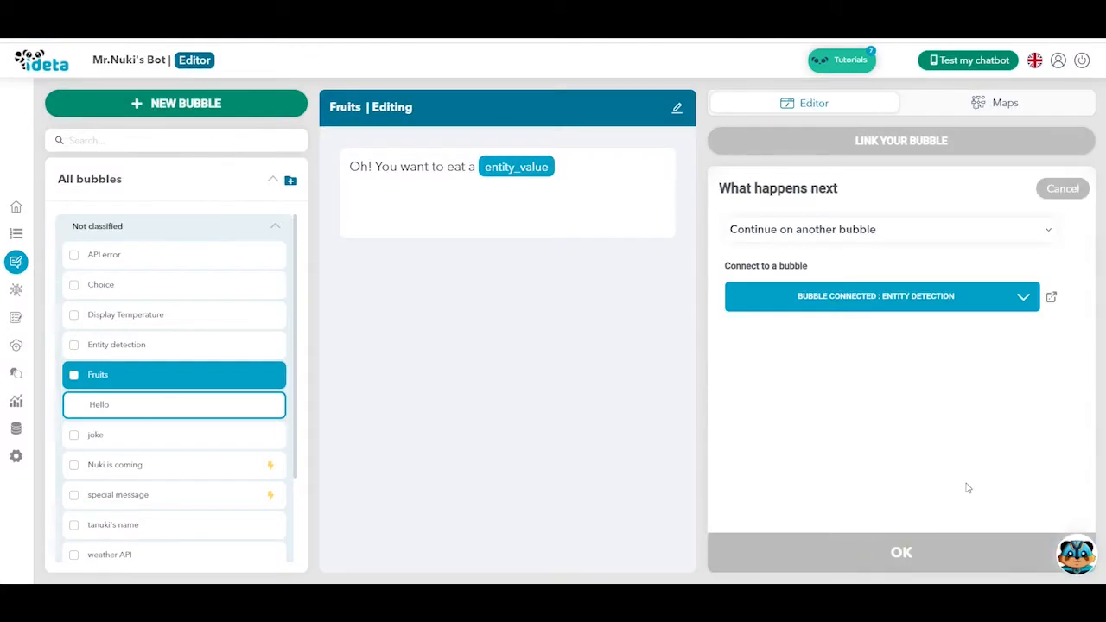
Add a condition to the Entity detection bubble that checks whether the entity_value data key equals apple
click(1052, 297)
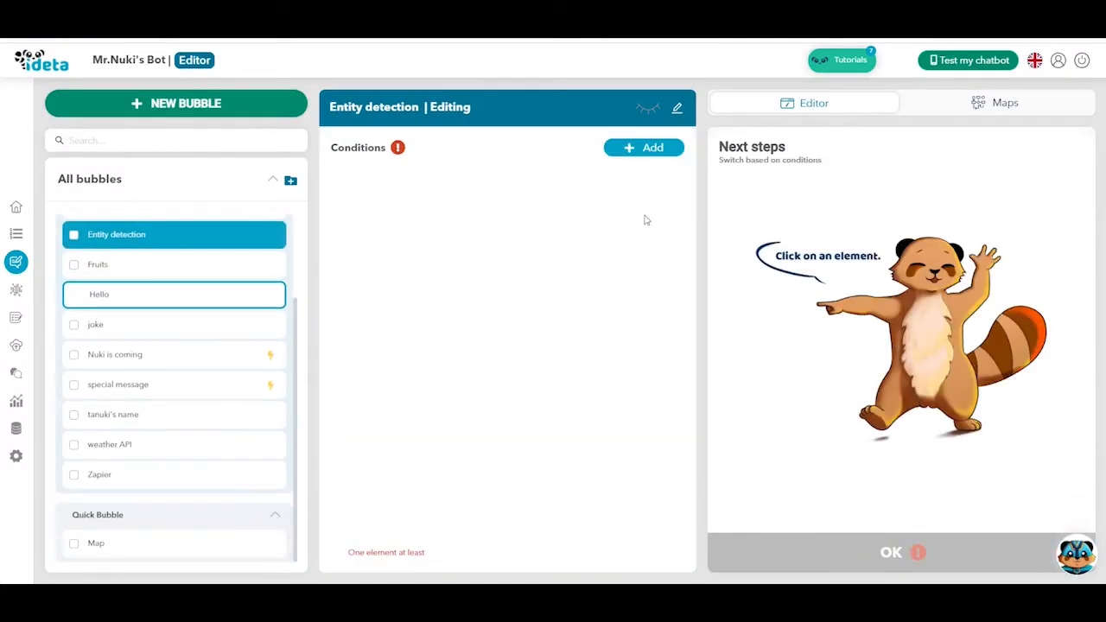
click(635, 149)
click(446, 206)
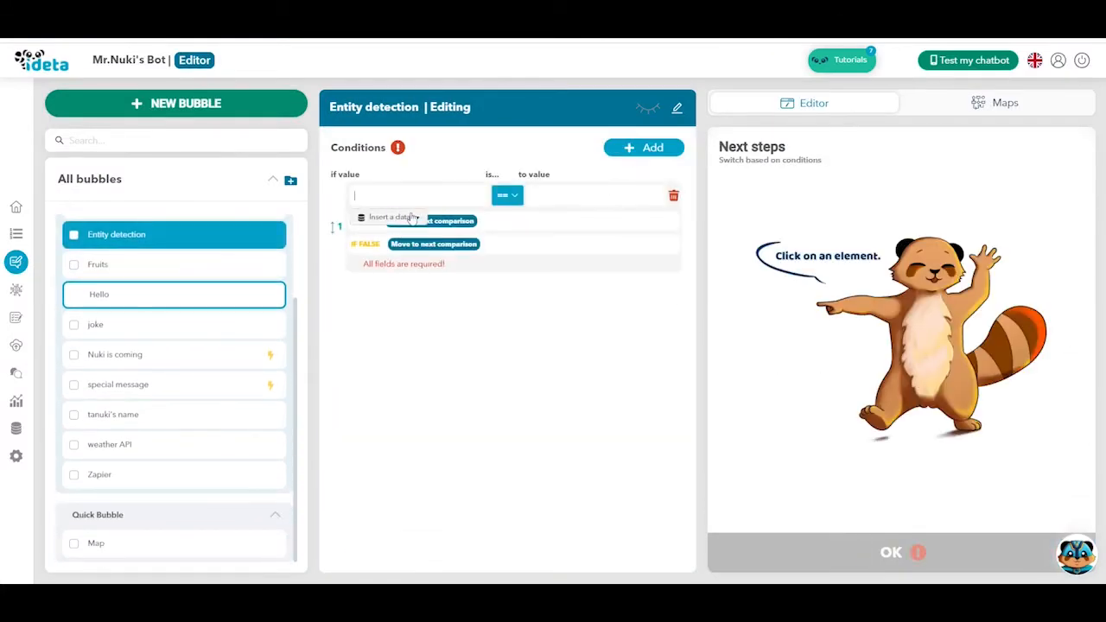
click(412, 218)
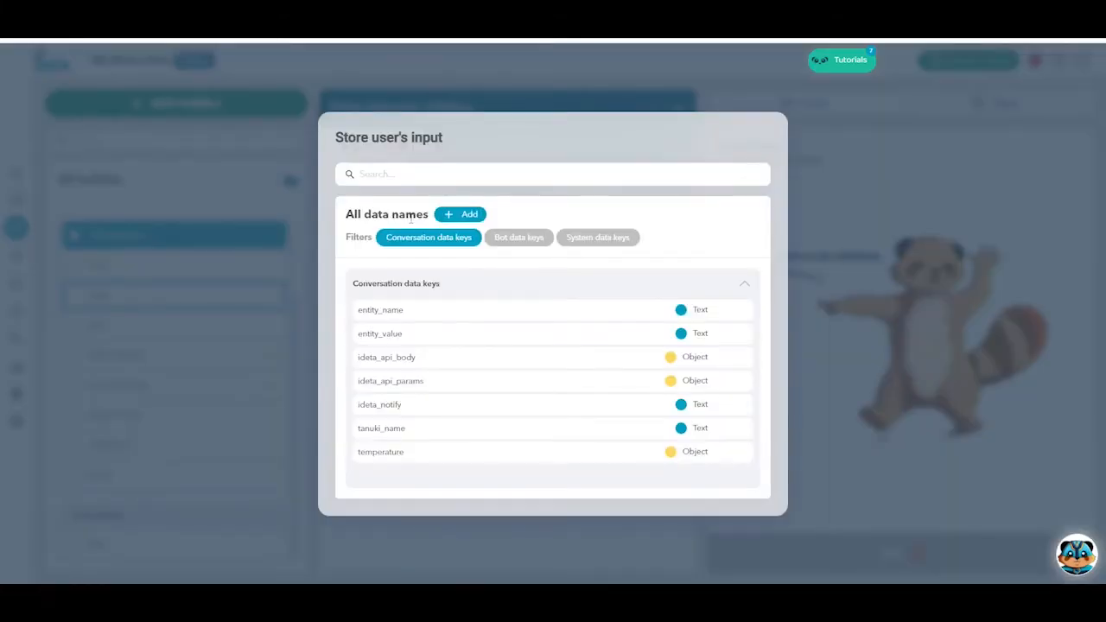
click(403, 333)
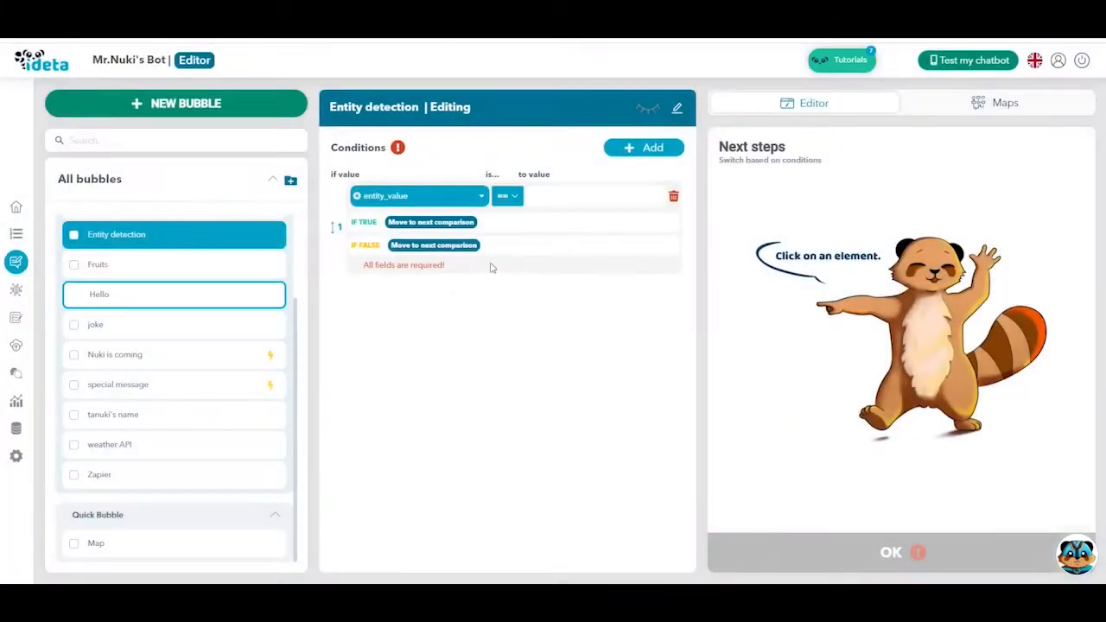
click(545, 208)
text(a)
text(pple)
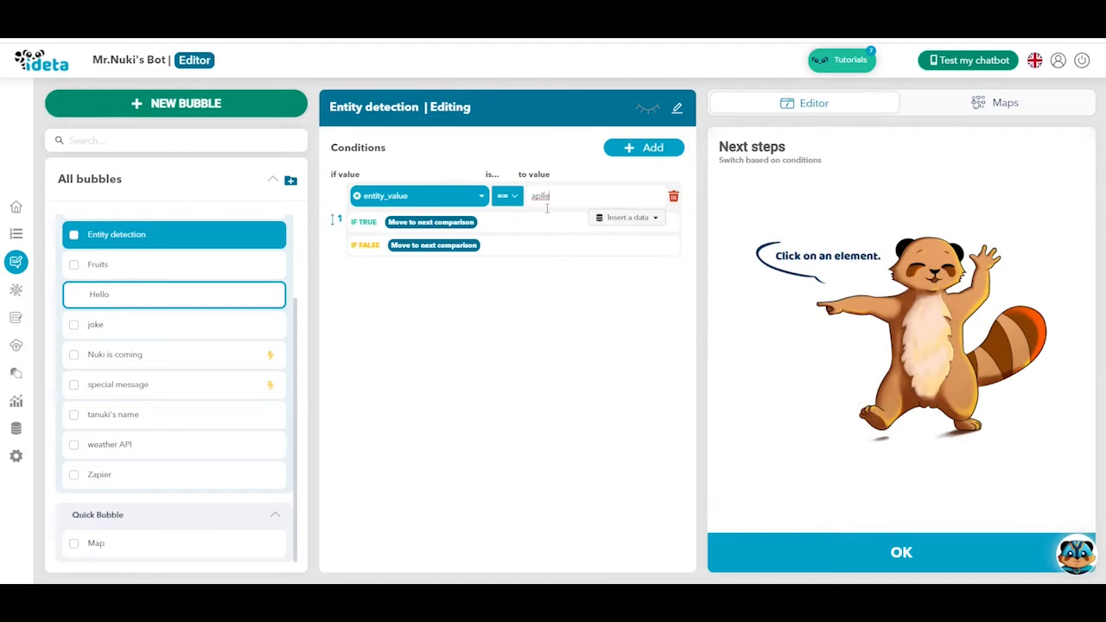
Send the condition's true outcome to a new bubble named apples
click(469, 222)
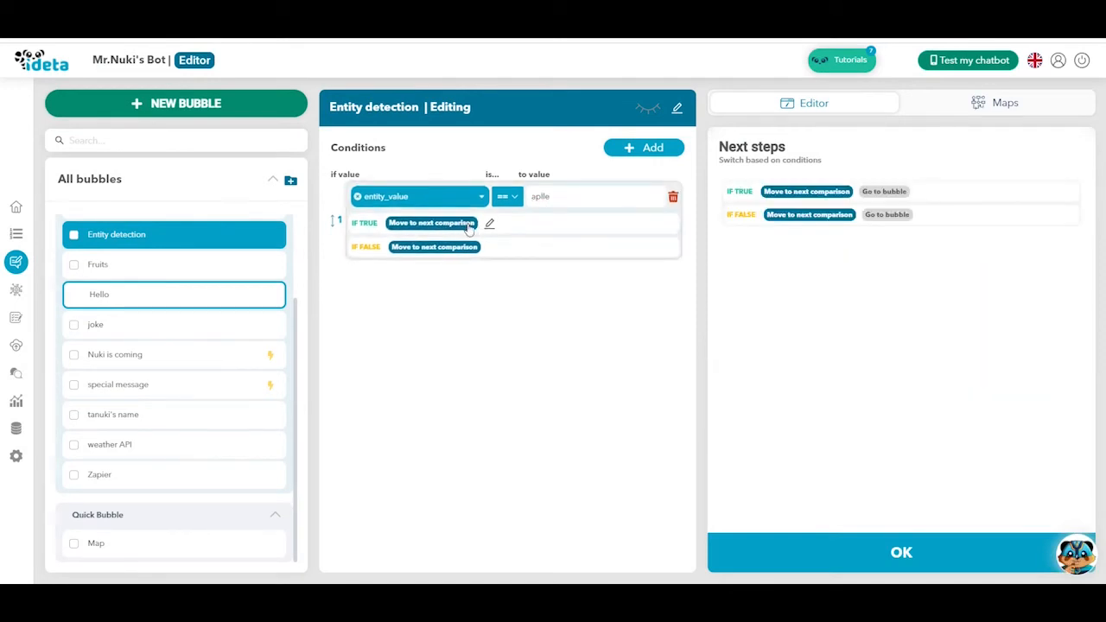
click(882, 191)
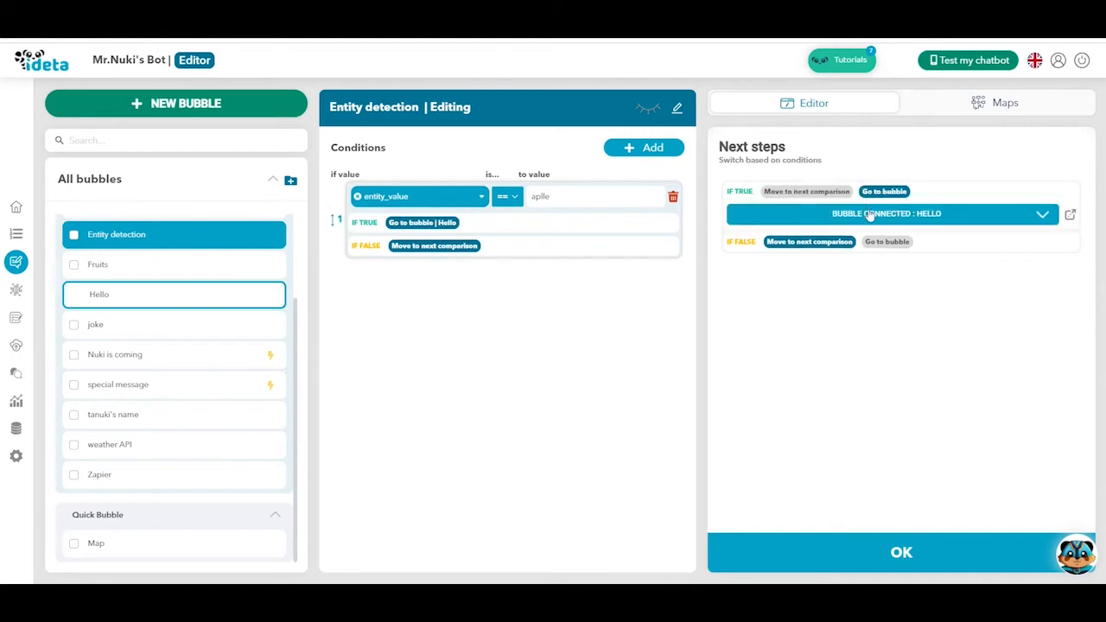
click(869, 215)
click(441, 204)
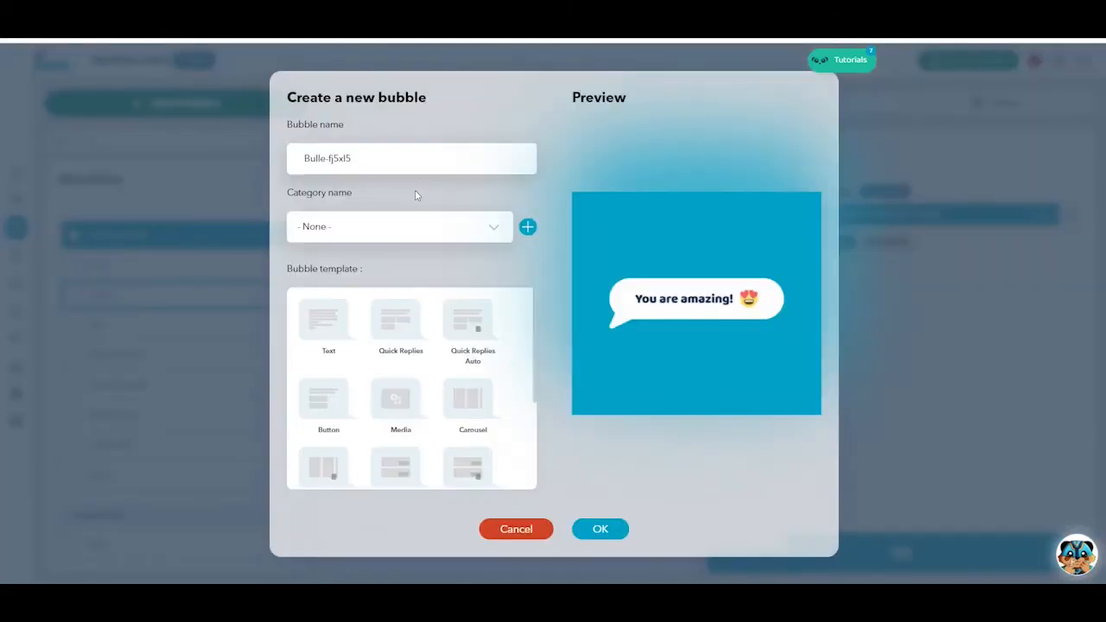
key(ctrl+a)
text(apples)
click(597, 528)
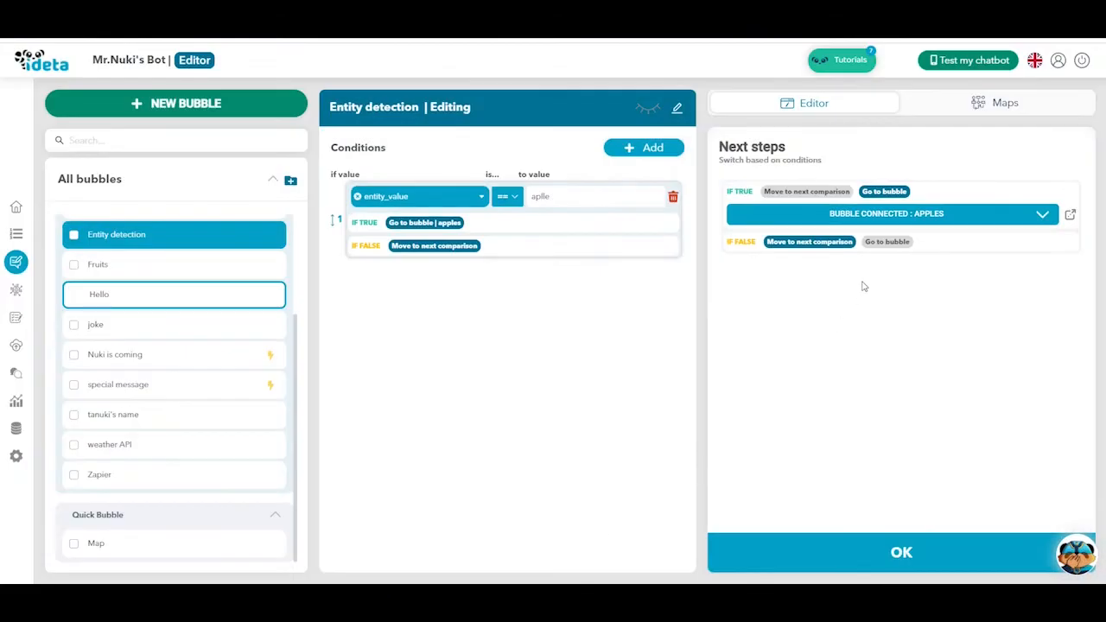
Send the condition's false outcome to a new bubble named All fruits and save the Entity detection bubble
click(887, 243)
click(887, 265)
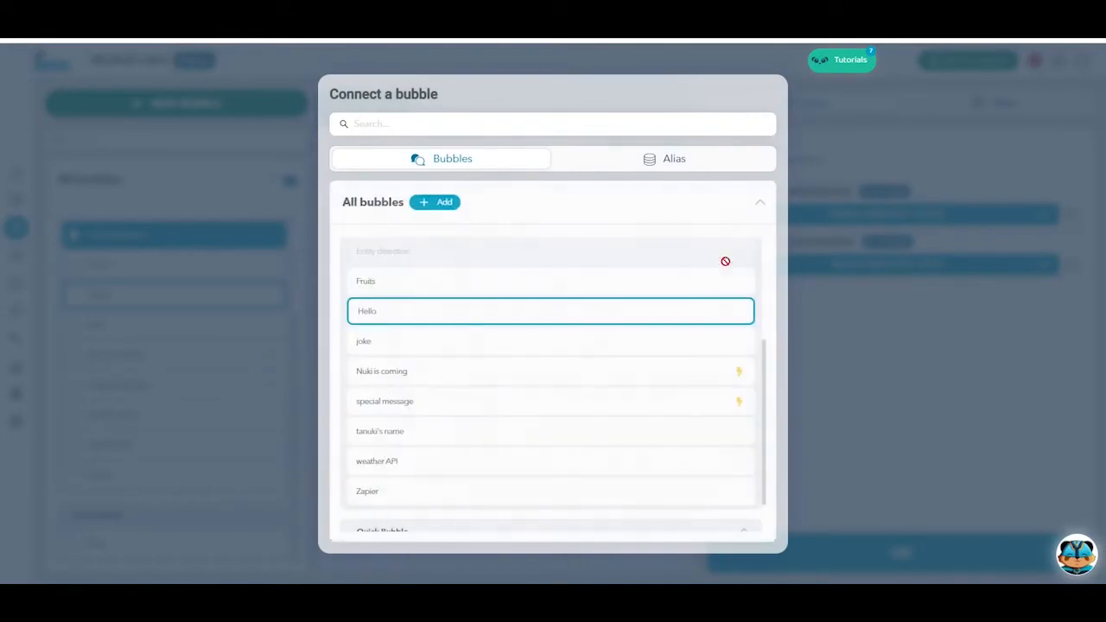
click(451, 206)
click(413, 172)
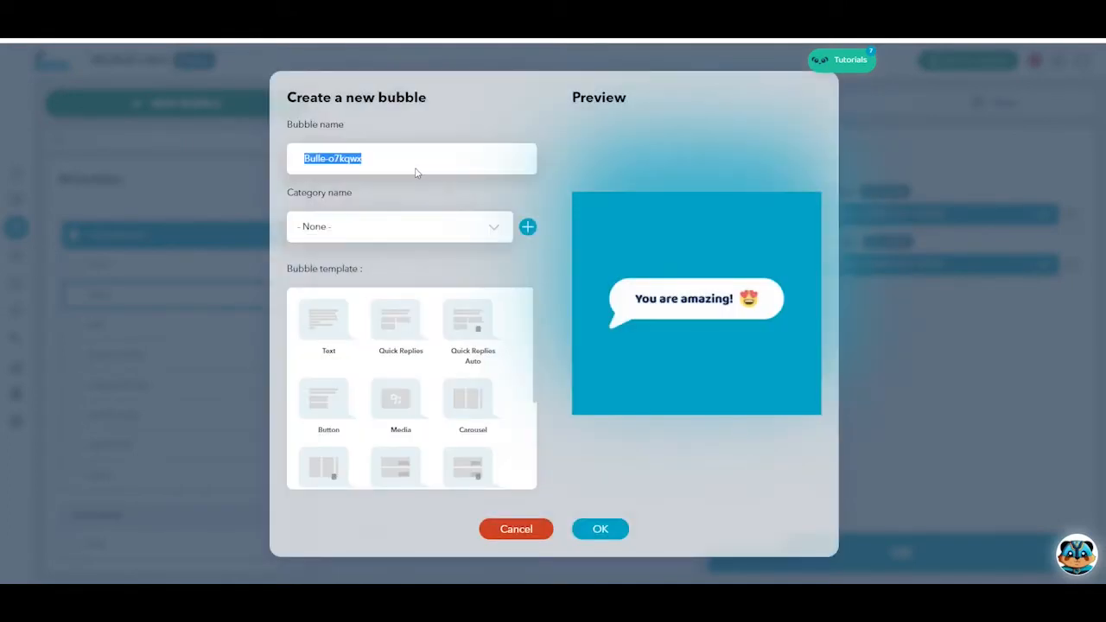
triple_click(380, 171)
text(All fruits)
click(599, 529)
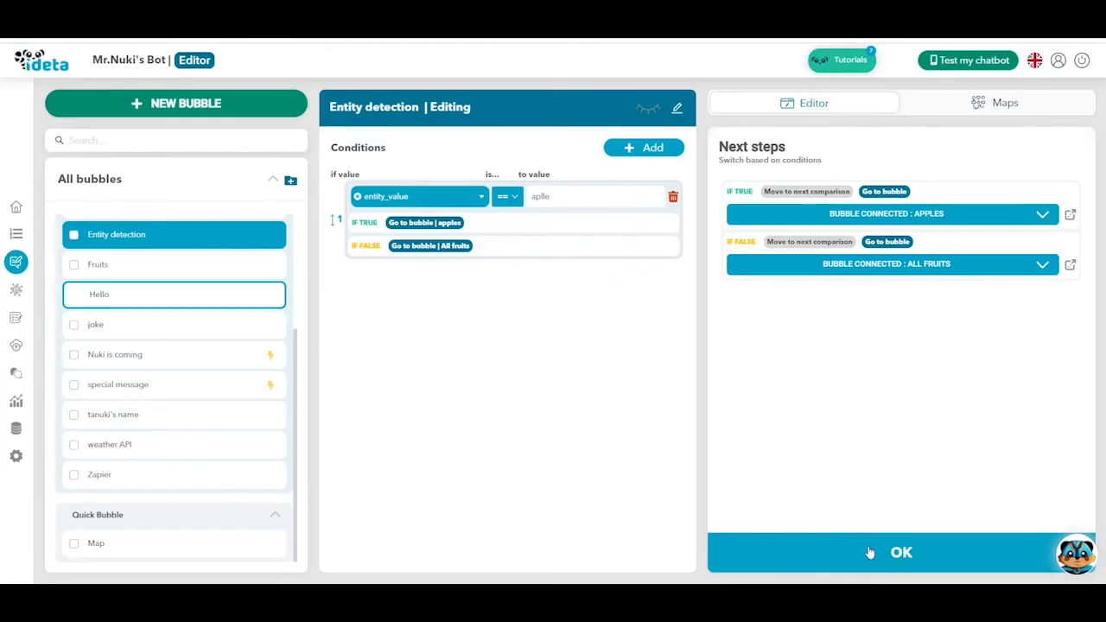
click(868, 551)
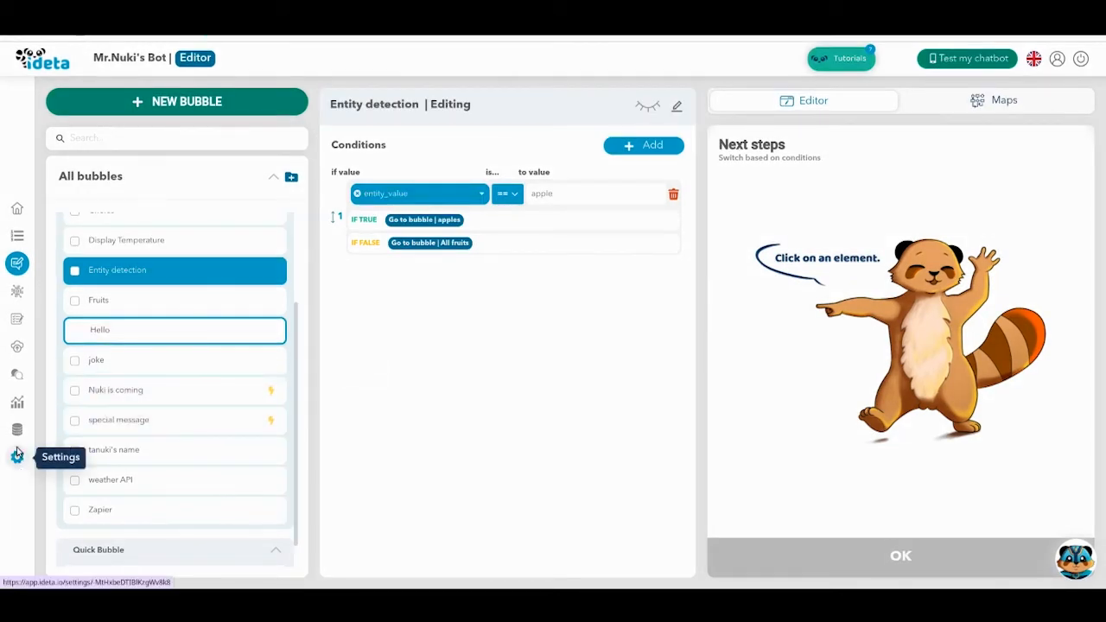
Enable Detect intents with NLP in the bot's AI usage settings
click(17, 458)
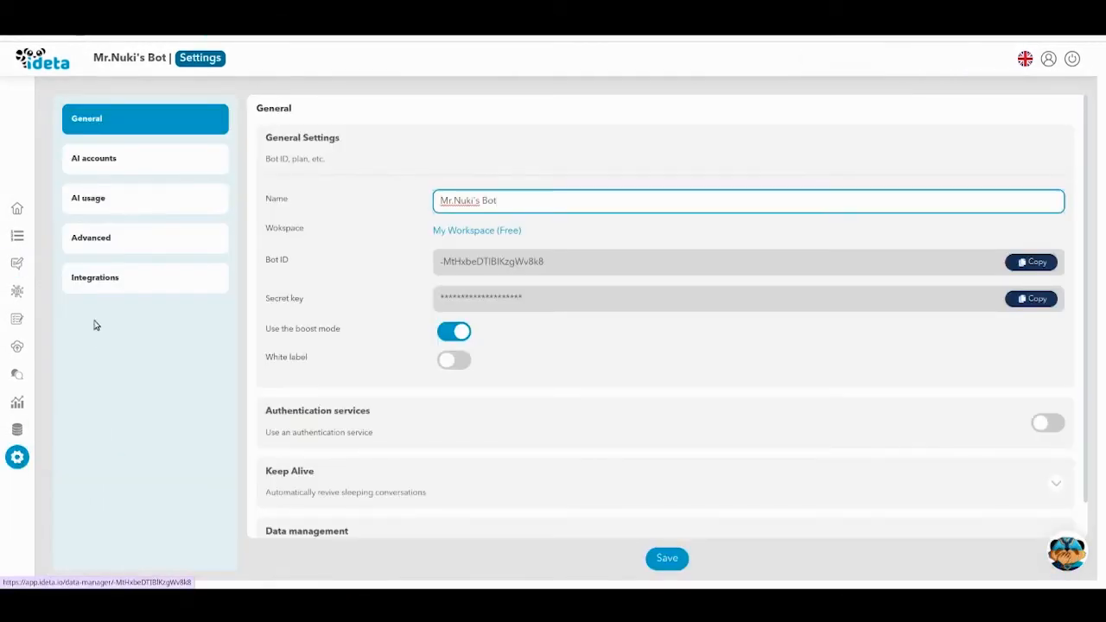
click(97, 203)
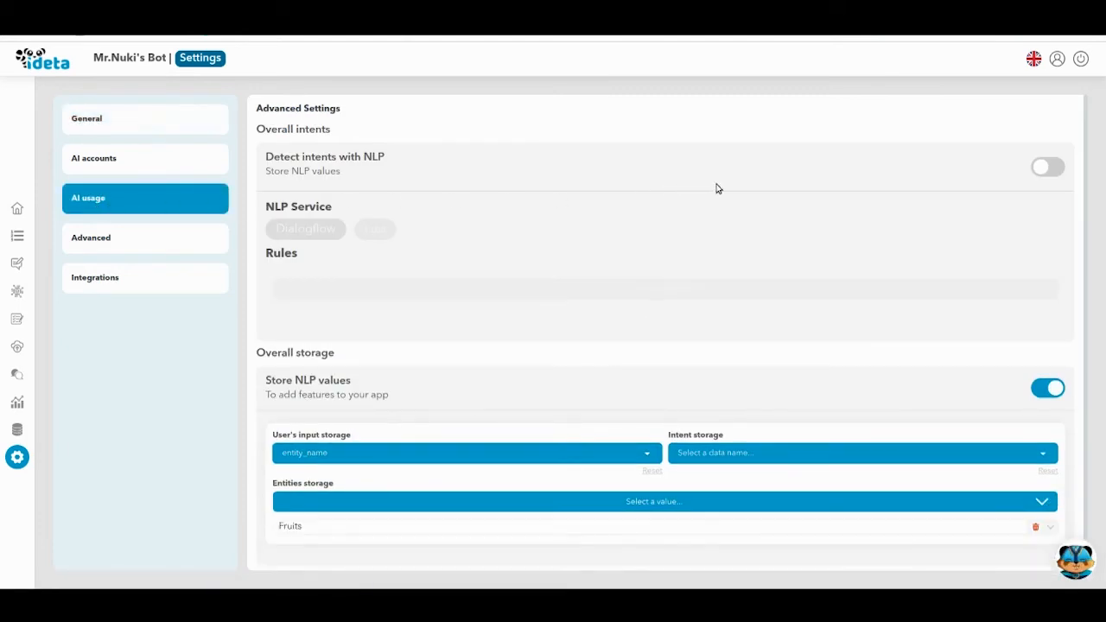
click(1044, 169)
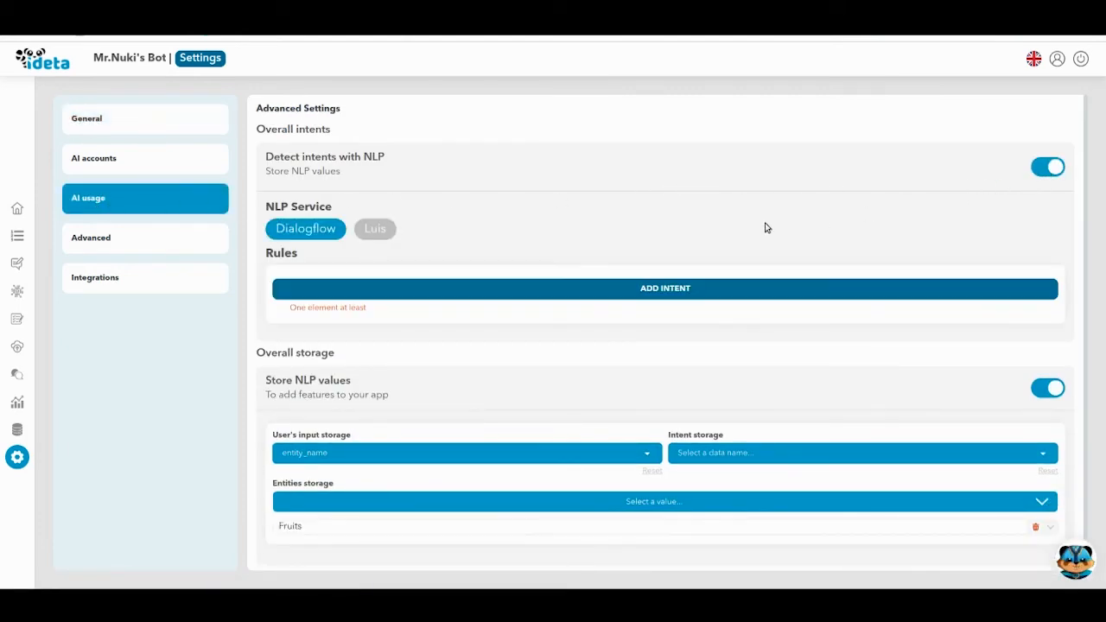
Add an intent rule that sends Buying Food with any entity to a new bubble named All food
click(557, 291)
click(460, 306)
click(431, 319)
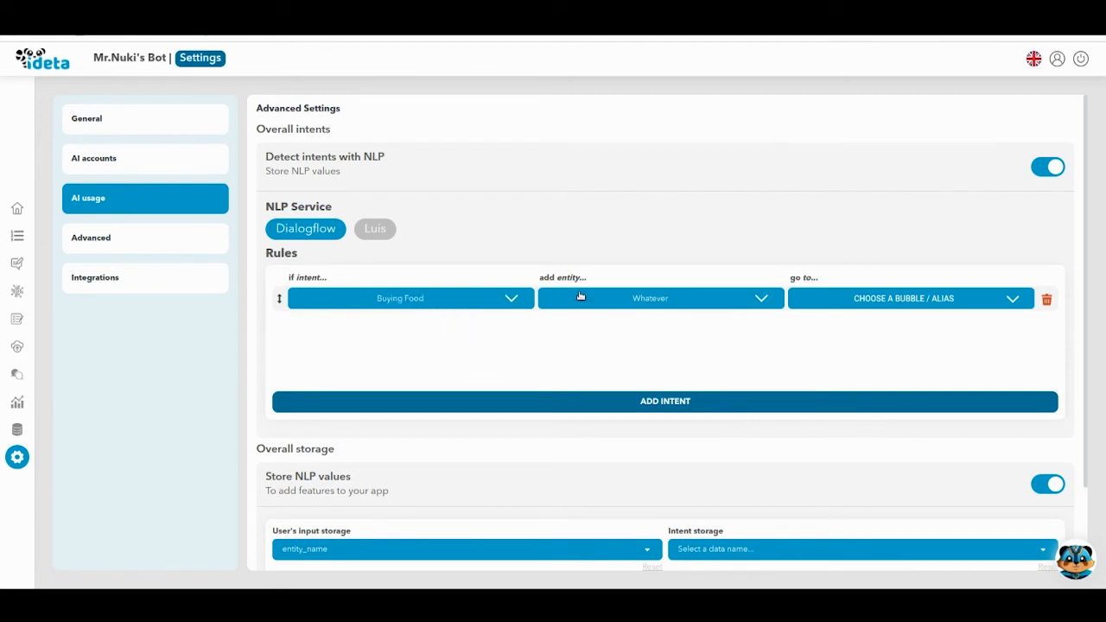
click(885, 298)
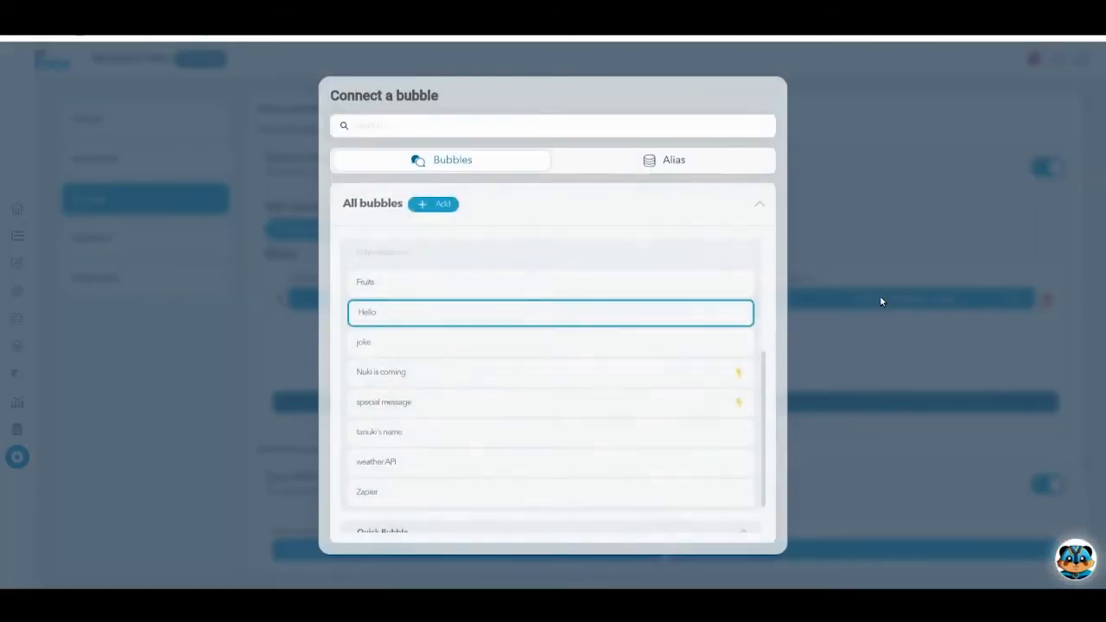
click(447, 204)
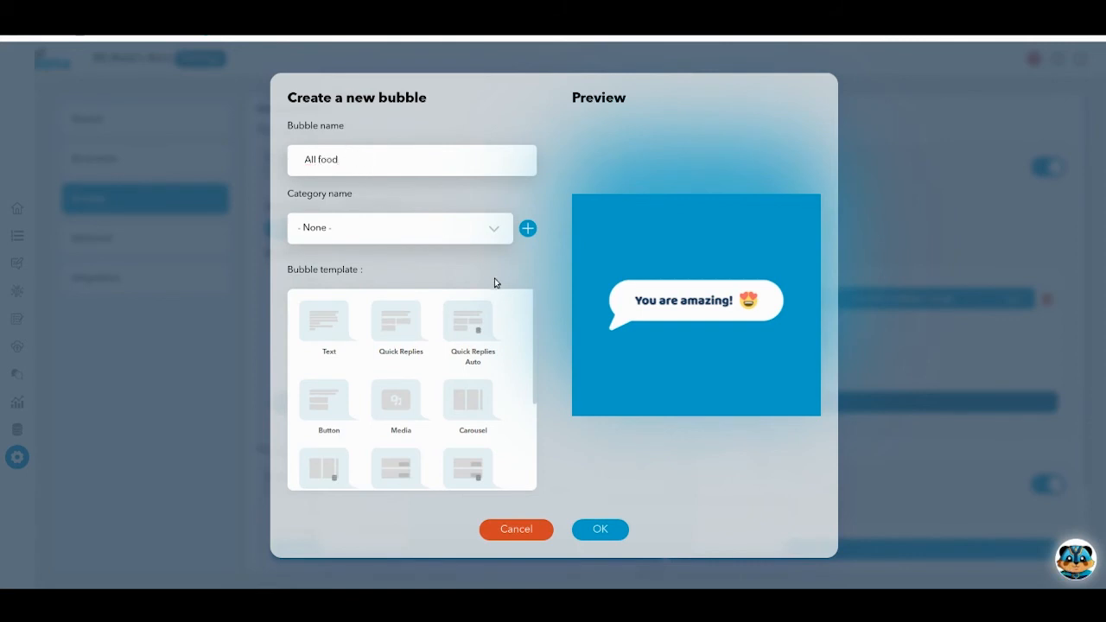
click(598, 532)
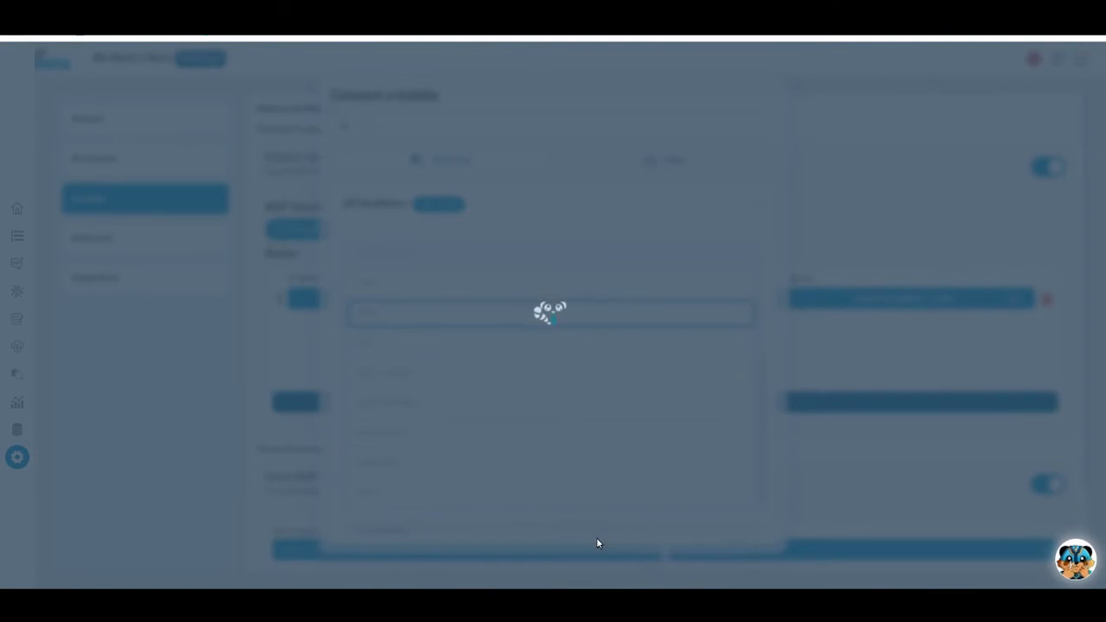